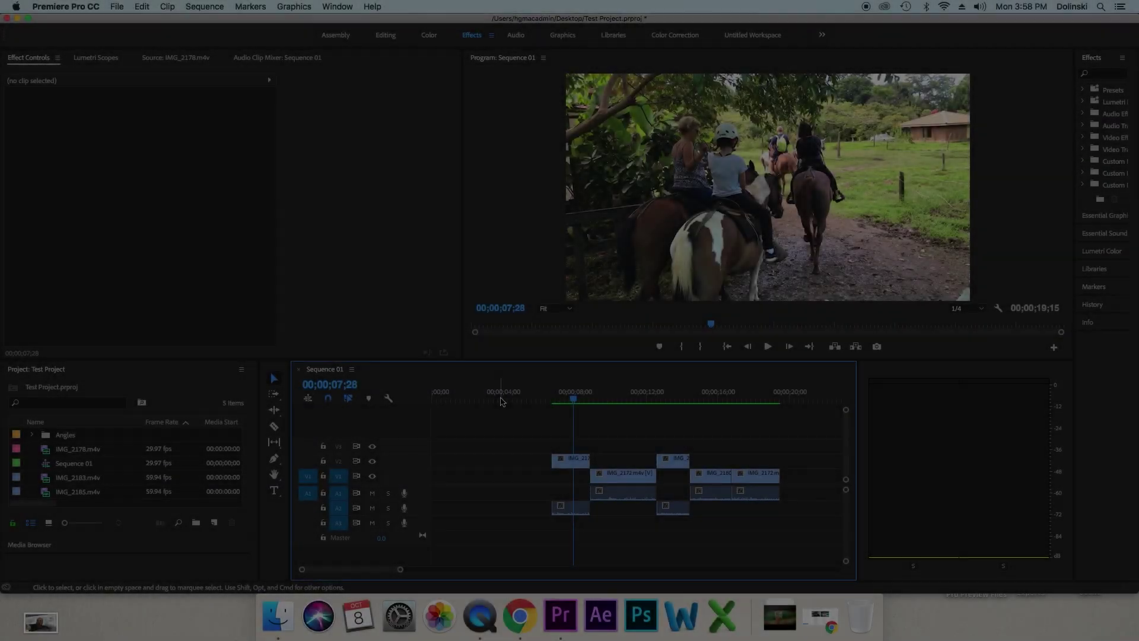
# - Park the playhead on the blank frame at 00;00;05;24 and pick the Type Tool
pyautogui.moveTo(501, 401); pyautogui.dragTo(537, 401)
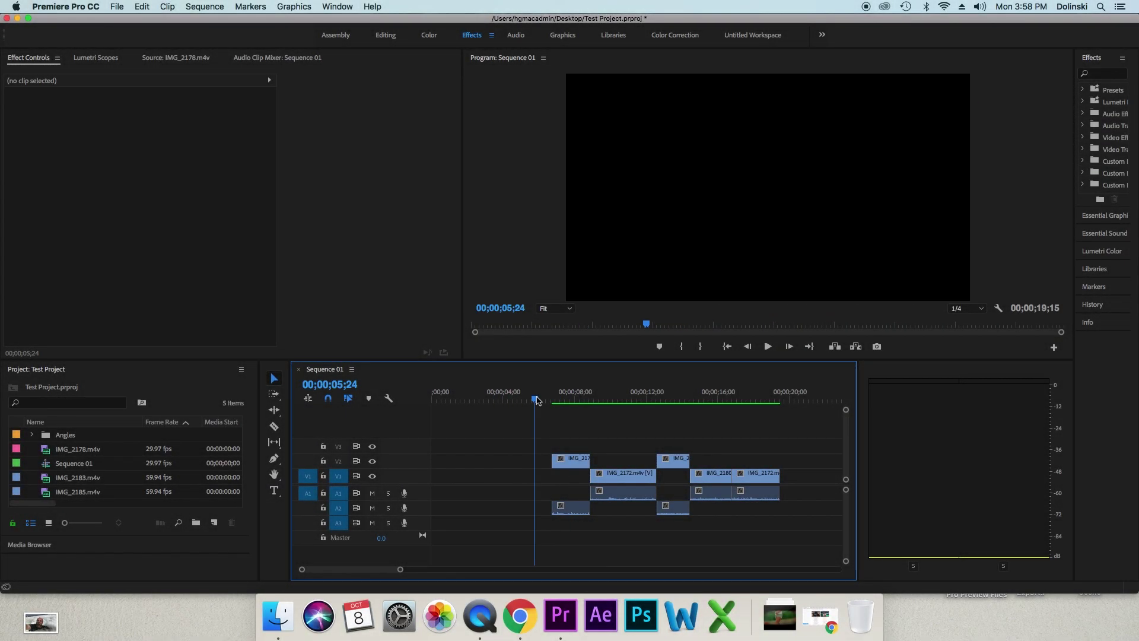
pyautogui.hotkey('shift', '1')
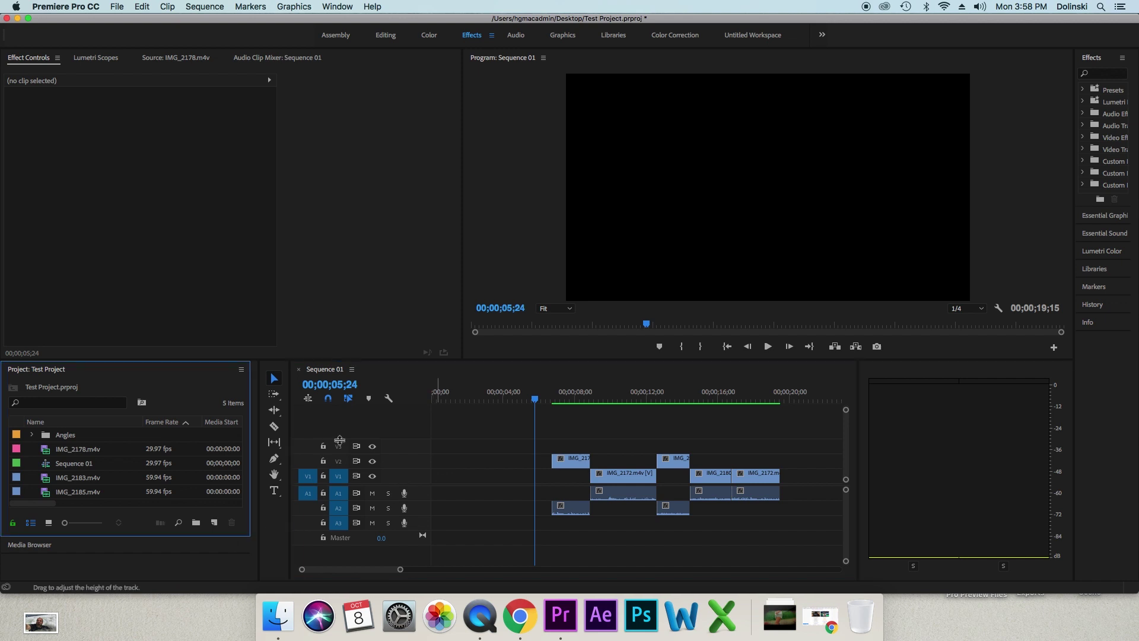
pyautogui.click(274, 496)
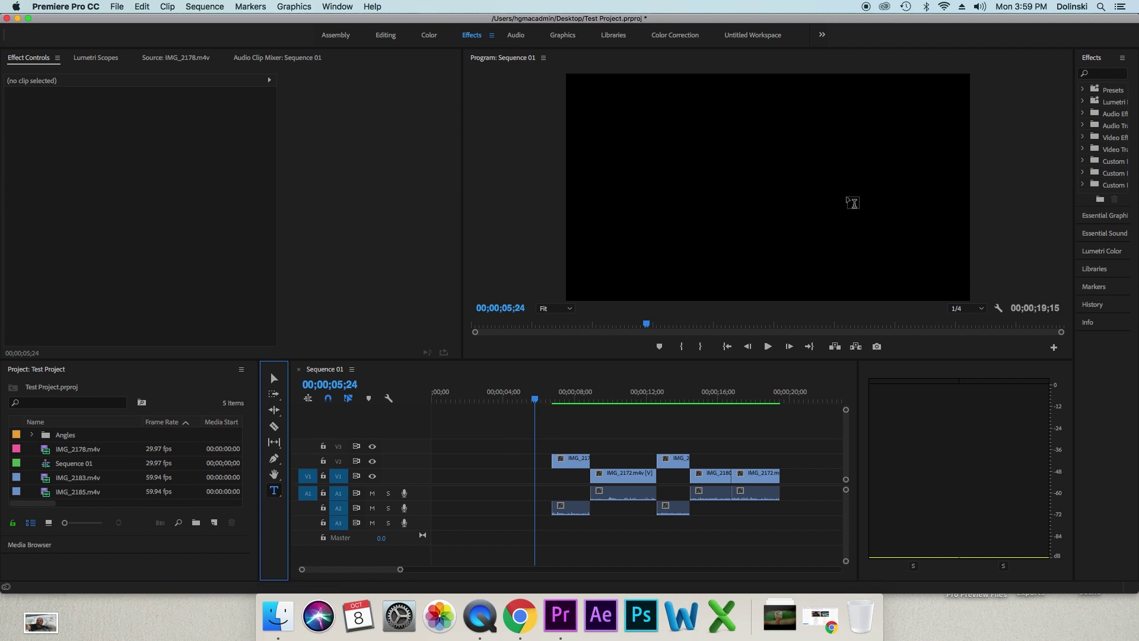
# - Draw a text box in the upper middle of the frame reading 'This is my Title', then select it
pyautogui.moveTo(859, 424); pyautogui.dragTo(1042, 420)
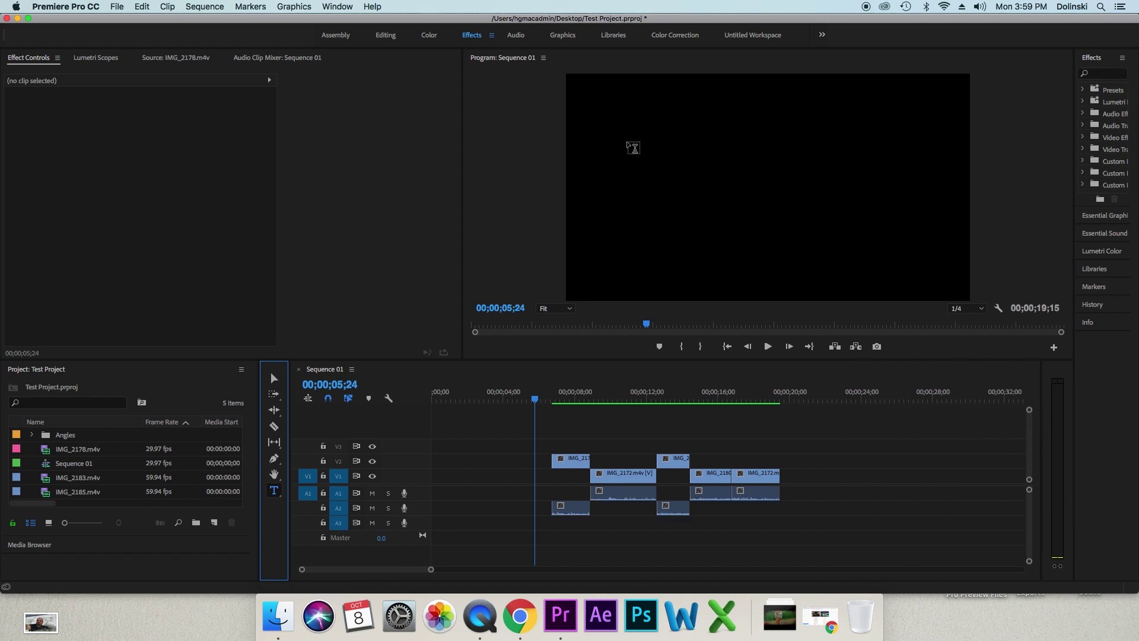
pyautogui.moveTo(628, 143); pyautogui.dragTo(919, 240)
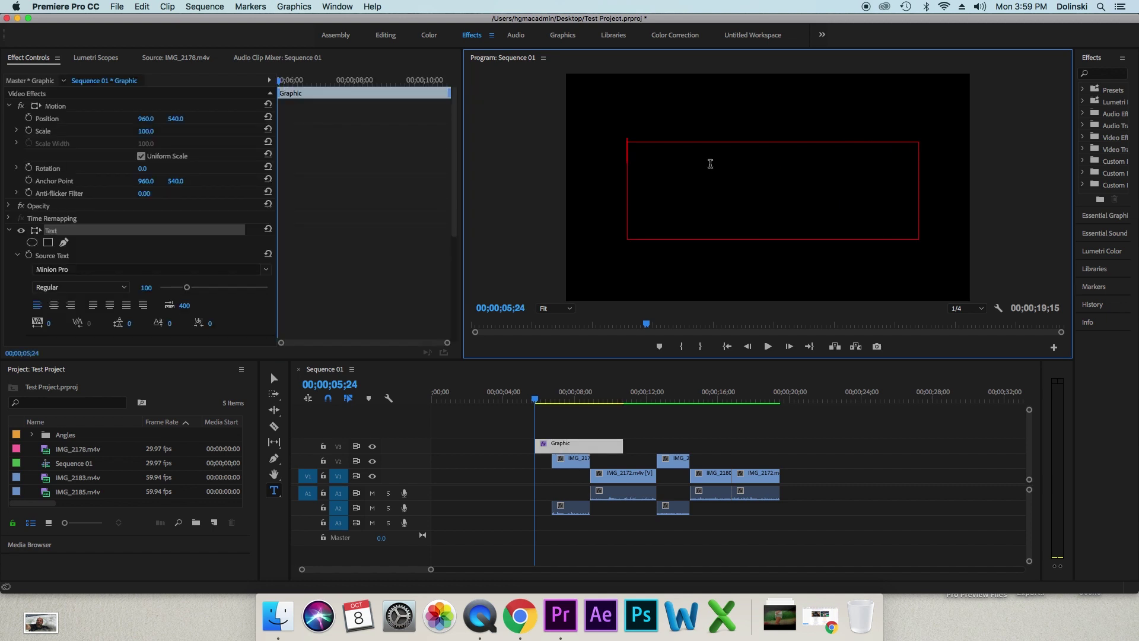
pyautogui.write('This is ')
pyautogui.write('my T')
pyautogui.write('ir')
pyautogui.press('BackSpace')
pyautogui.write('tle')
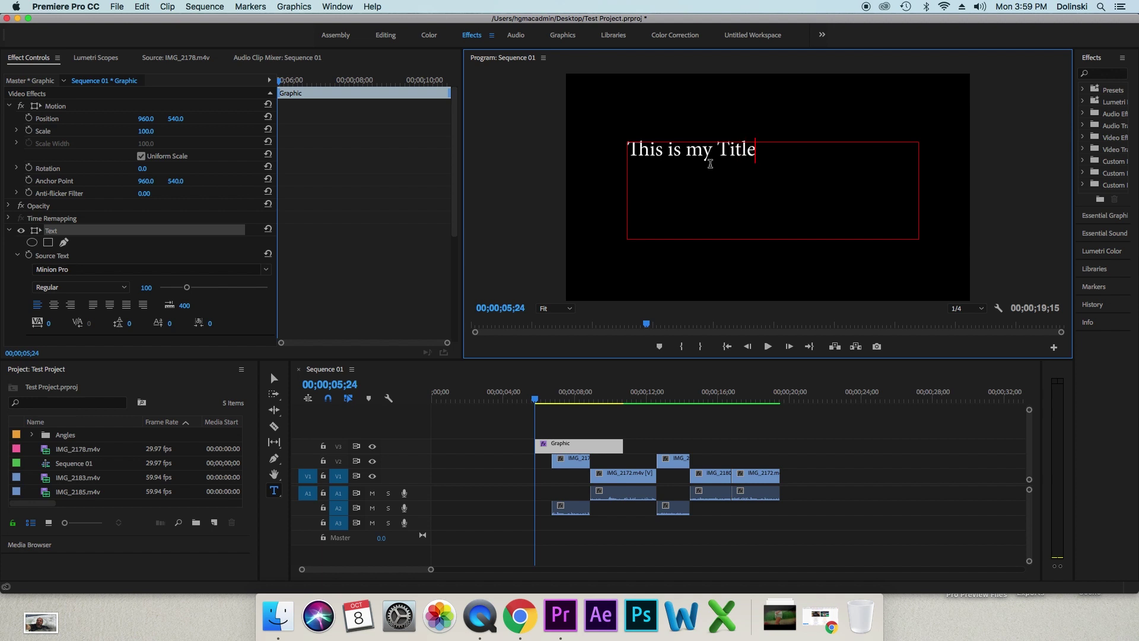
pyautogui.press('Left')
pyautogui.press('Left')
pyautogui.moveTo(762, 153); pyautogui.dragTo(631, 154)
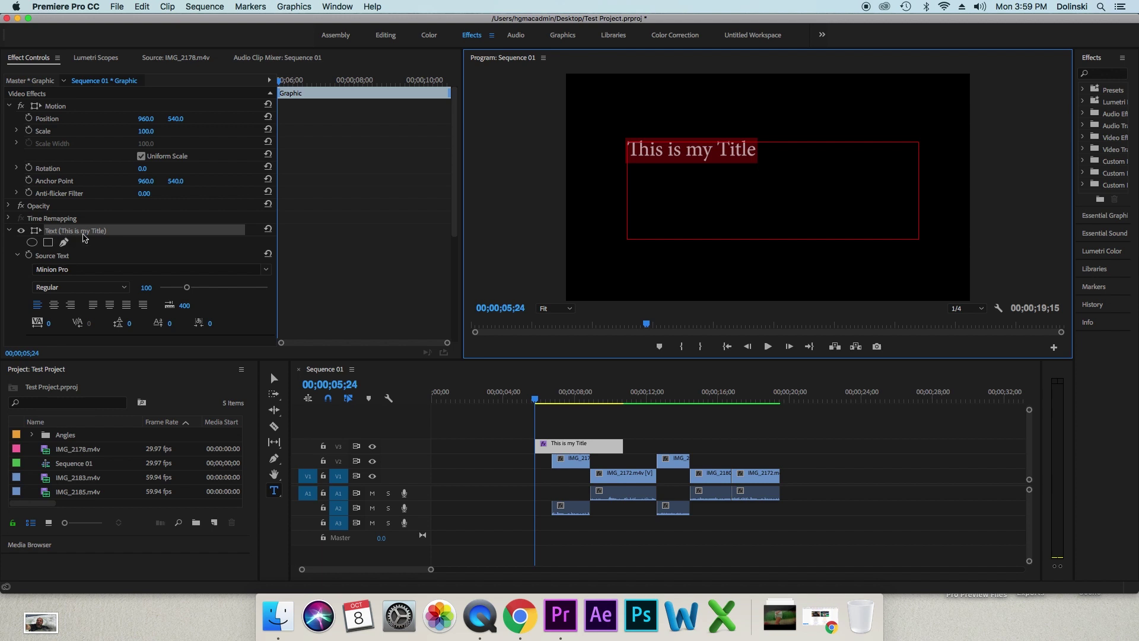
# - Style the title text as Monaco Regular at size 127, centre-aligned
pyautogui.scroll(-4, 108, 236)
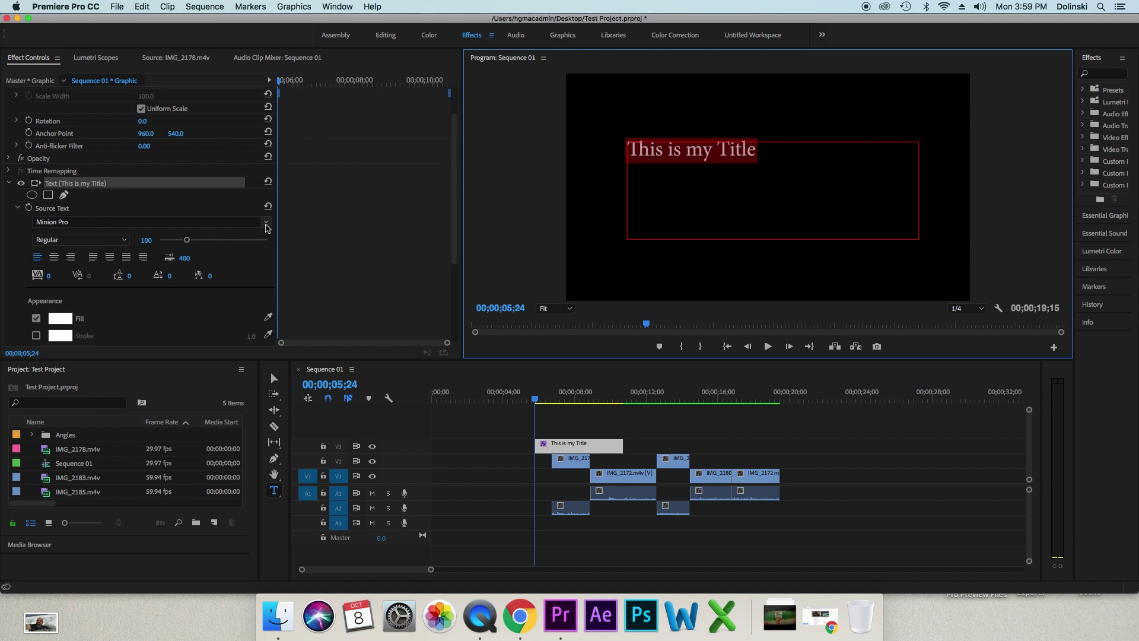
pyautogui.click(266, 224)
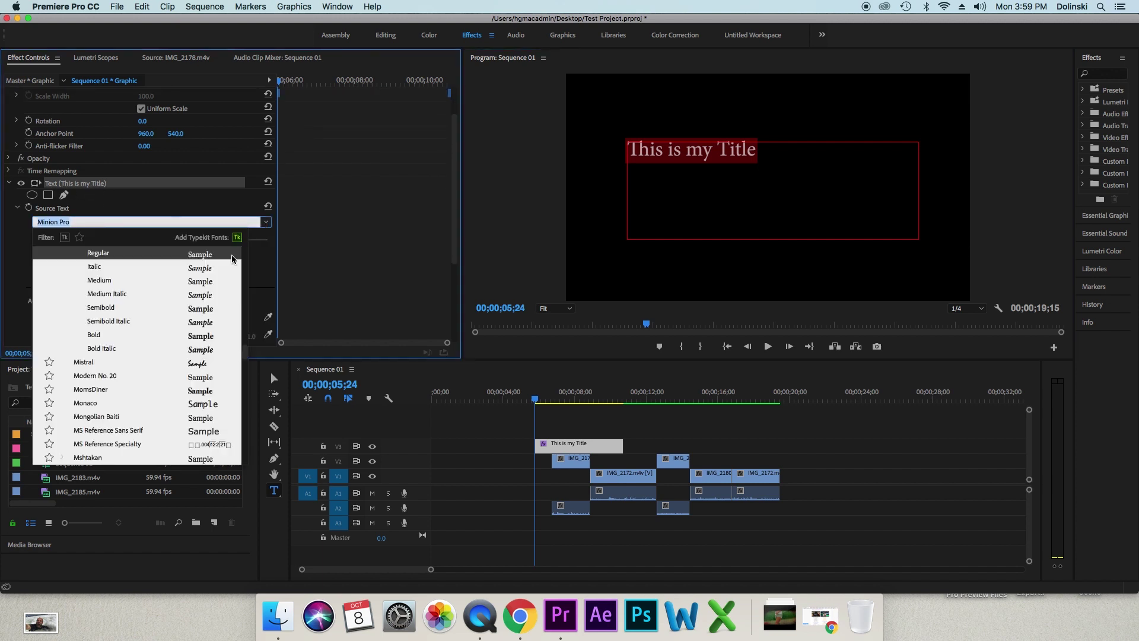
pyautogui.click(202, 405)
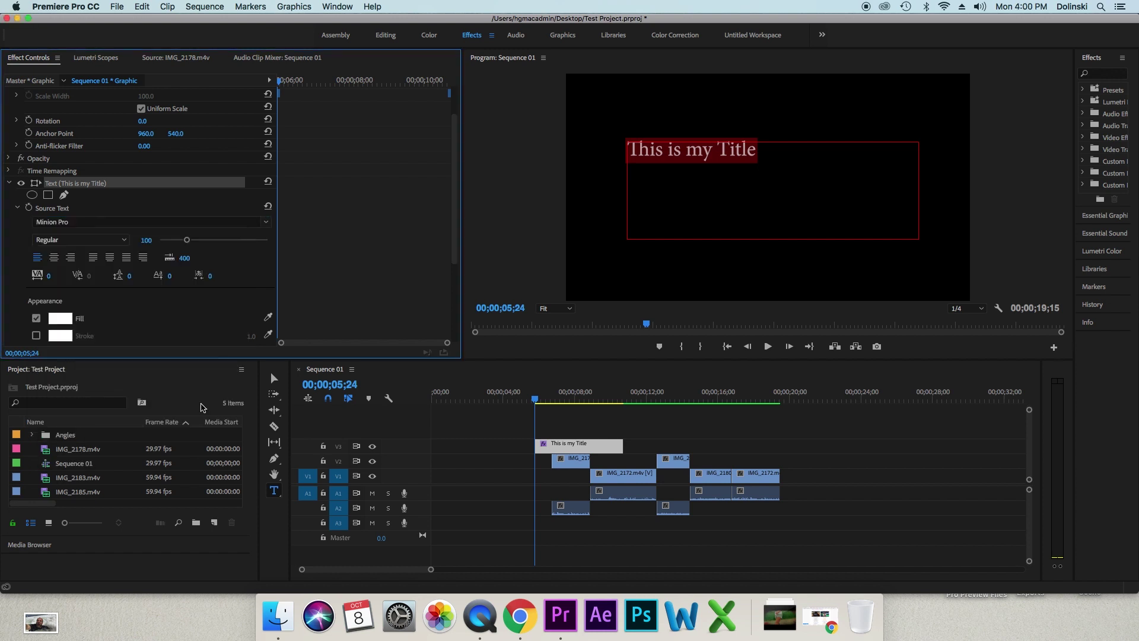
pyautogui.click(124, 241)
pyautogui.click(48, 249)
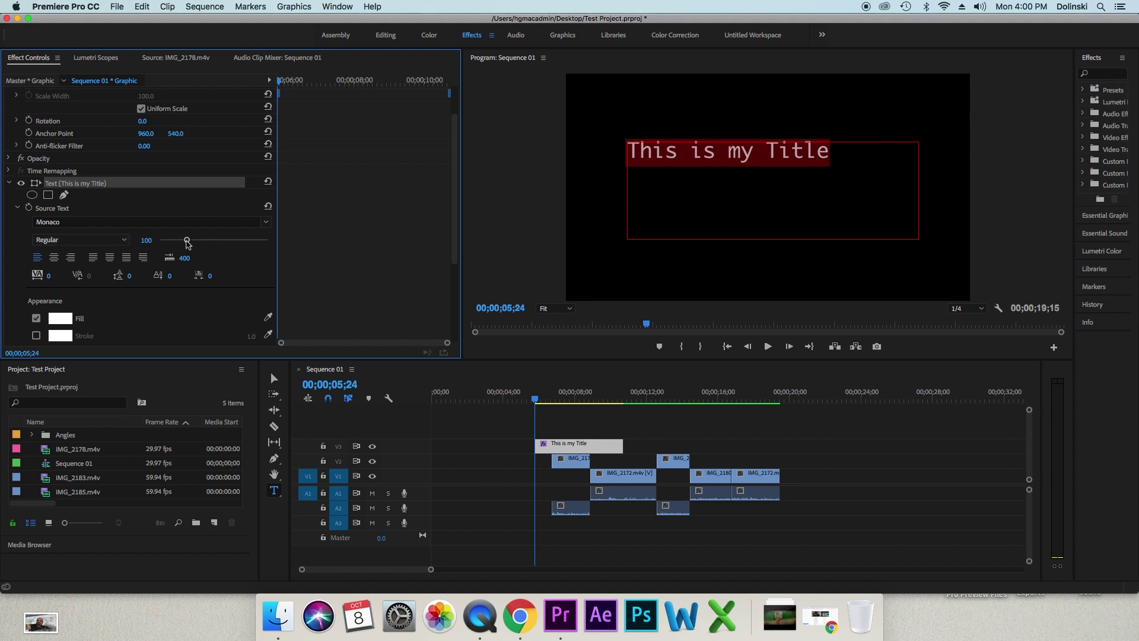
pyautogui.moveTo(187, 240)
pyautogui.mouseDown()
pyautogui.moveTo(224, 244)
pyautogui.moveTo(195, 243)
pyautogui.mouseUp()
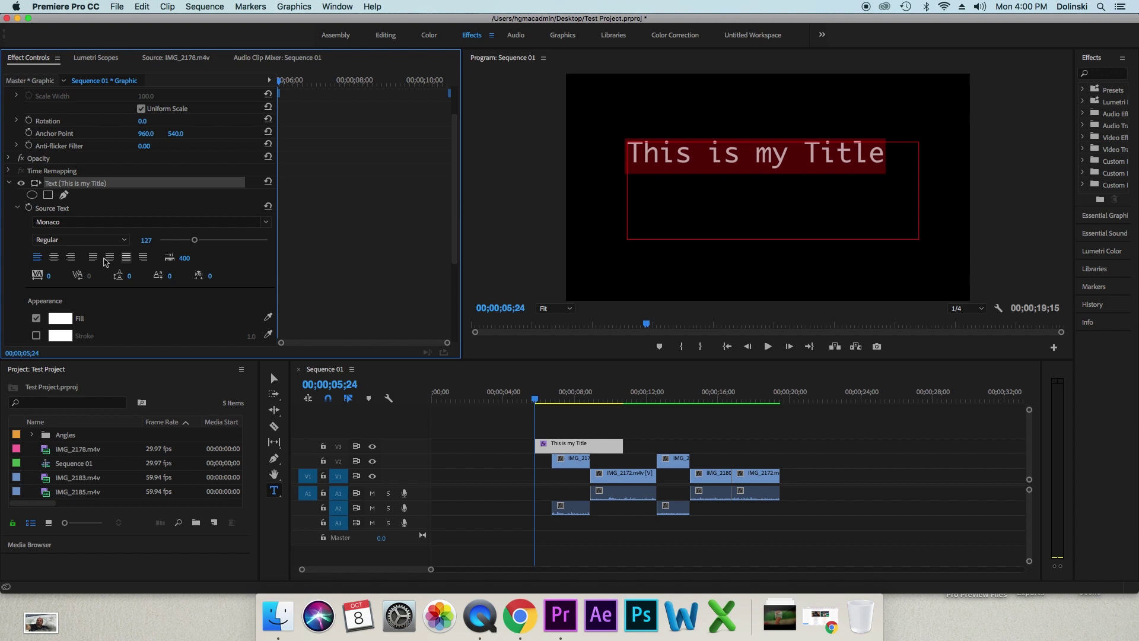
pyautogui.click(54, 259)
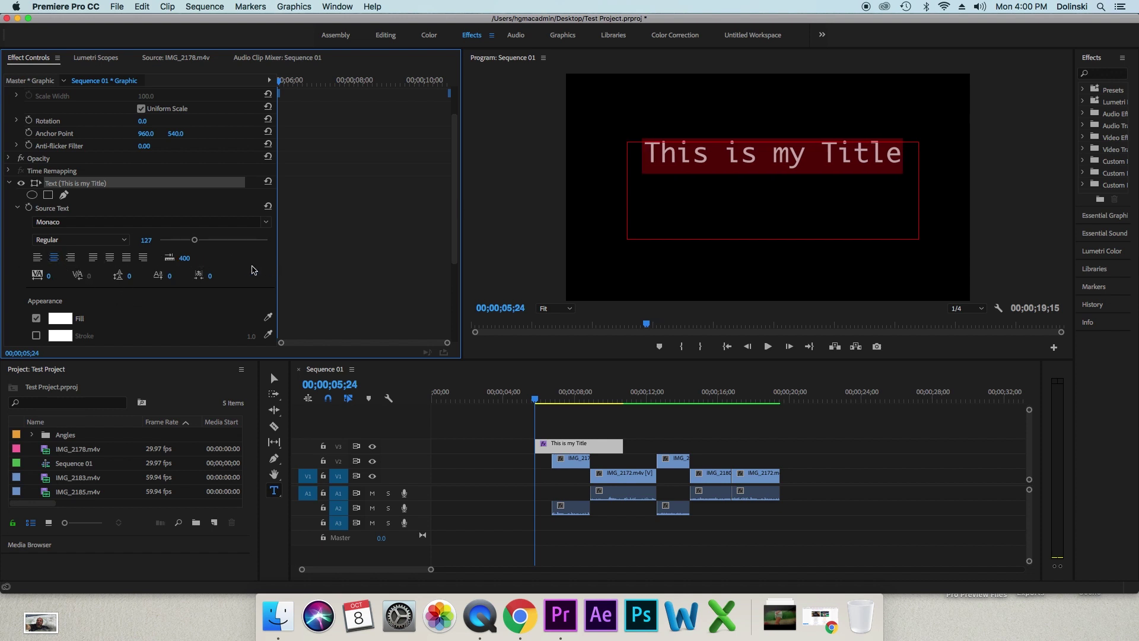
pyautogui.scroll(-3, 254, 270)
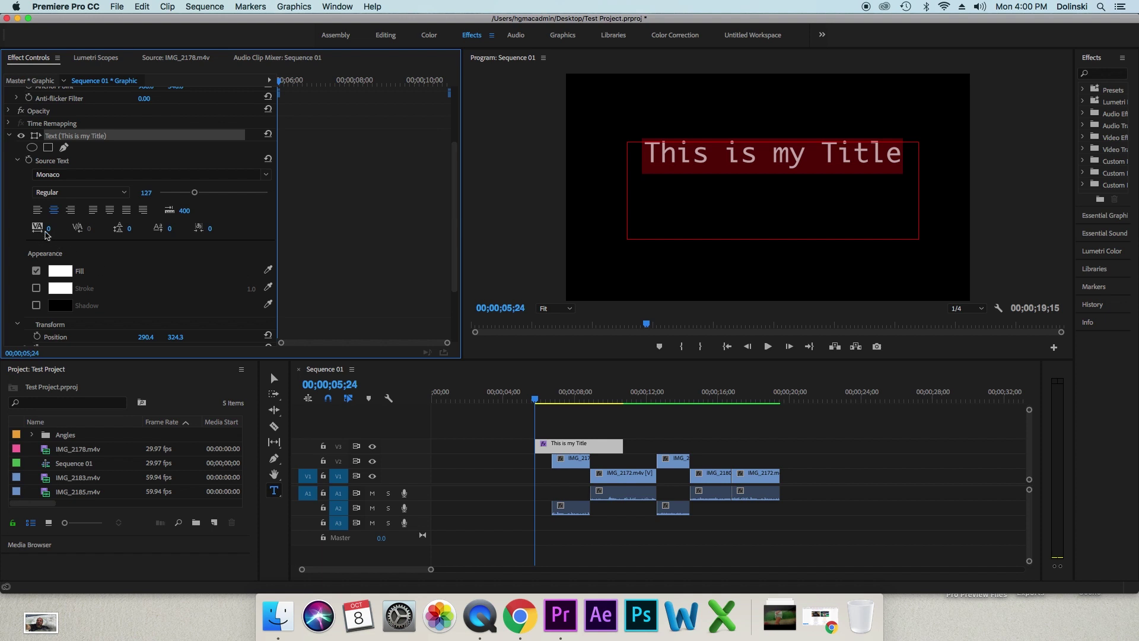
# - Set the title's tracking to -50 and reduce its leading
pyautogui.moveTo(37, 227)
pyautogui.mouseDown()
pyautogui.moveTo(11, 228)
pyautogui.moveTo(30, 227)
pyautogui.mouseUp()
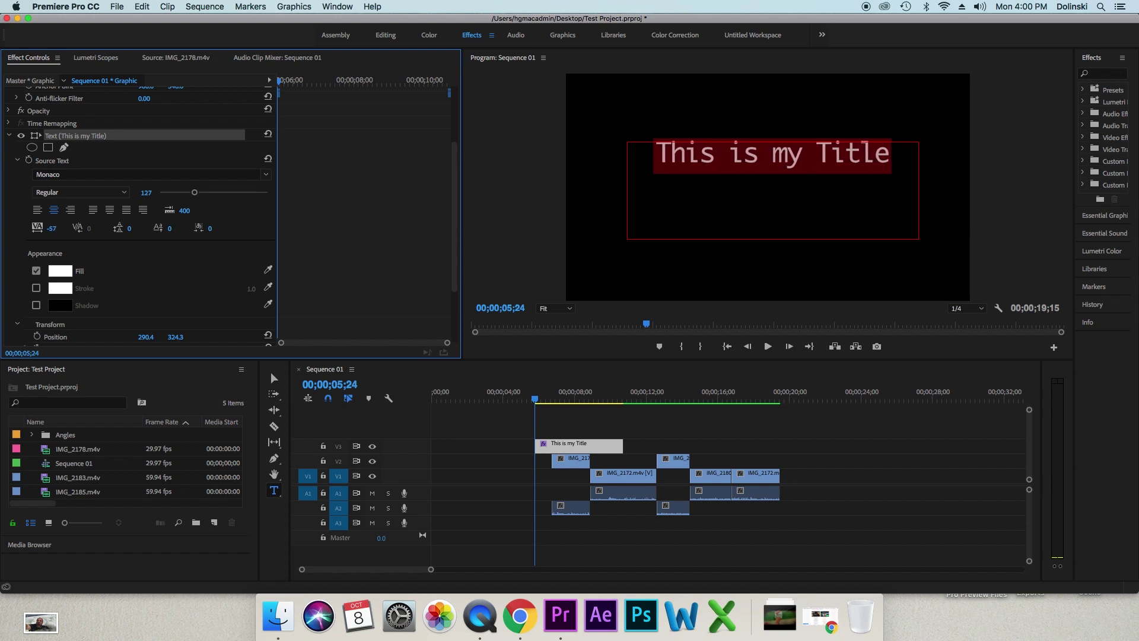
pyautogui.moveTo(30, 227); pyautogui.dragTo(59, 228)
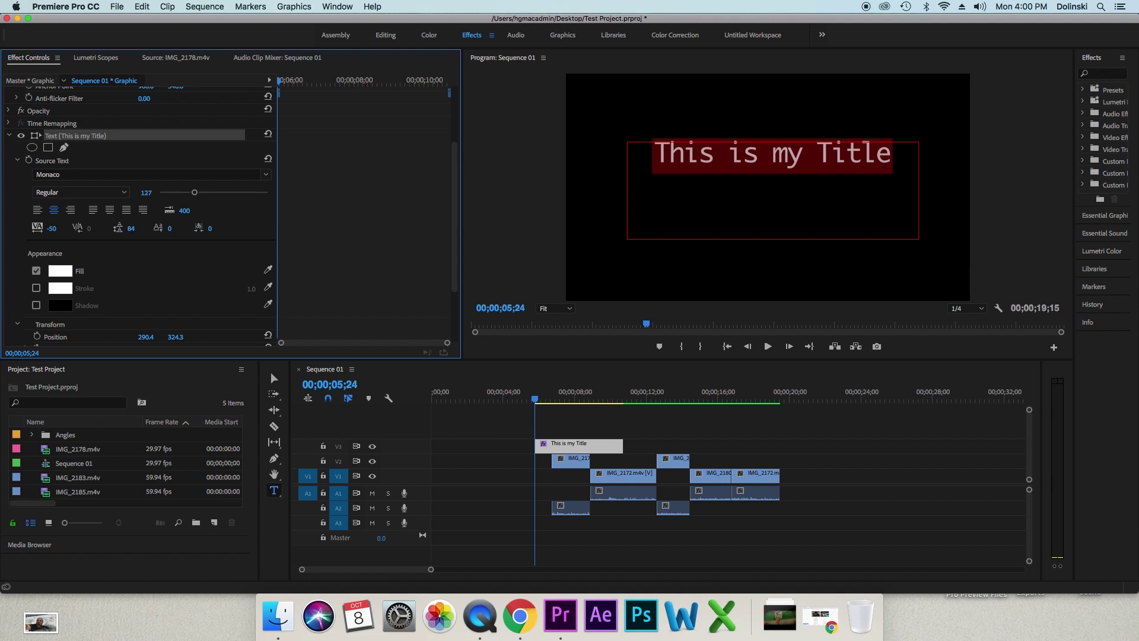
pyautogui.moveTo(131, 228); pyautogui.dragTo(113, 228)
# - Break 'Title' onto a second line and tighten the leading and baseline shift
pyautogui.click(818, 155)
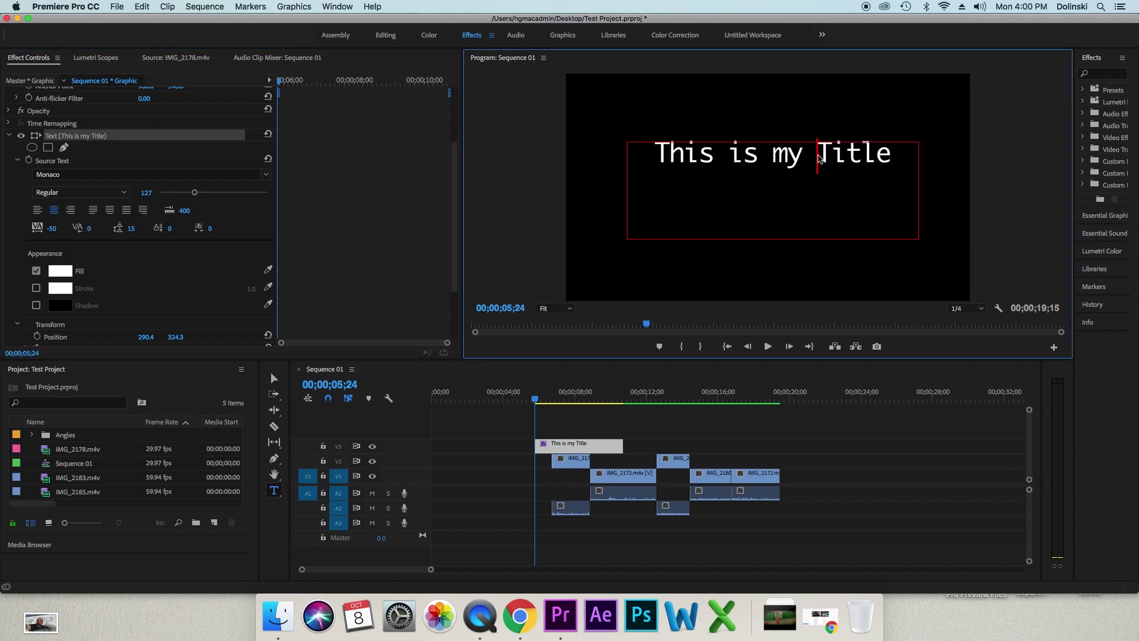
pyautogui.press('Return')
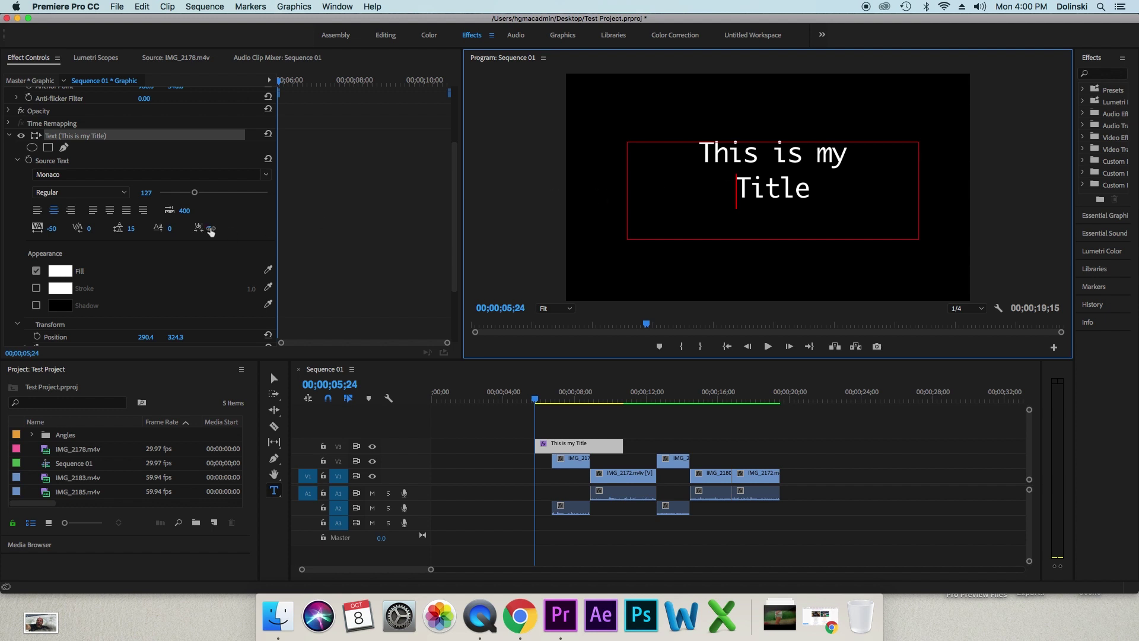
pyautogui.press('super+a')
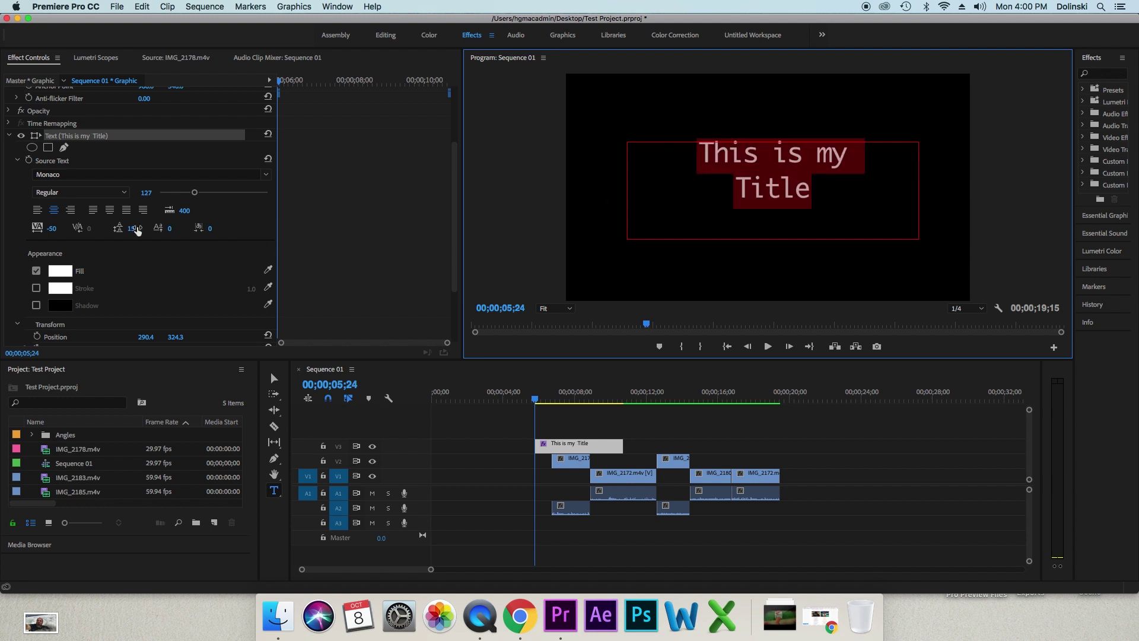
pyautogui.moveTo(127, 229); pyautogui.dragTo(118, 228)
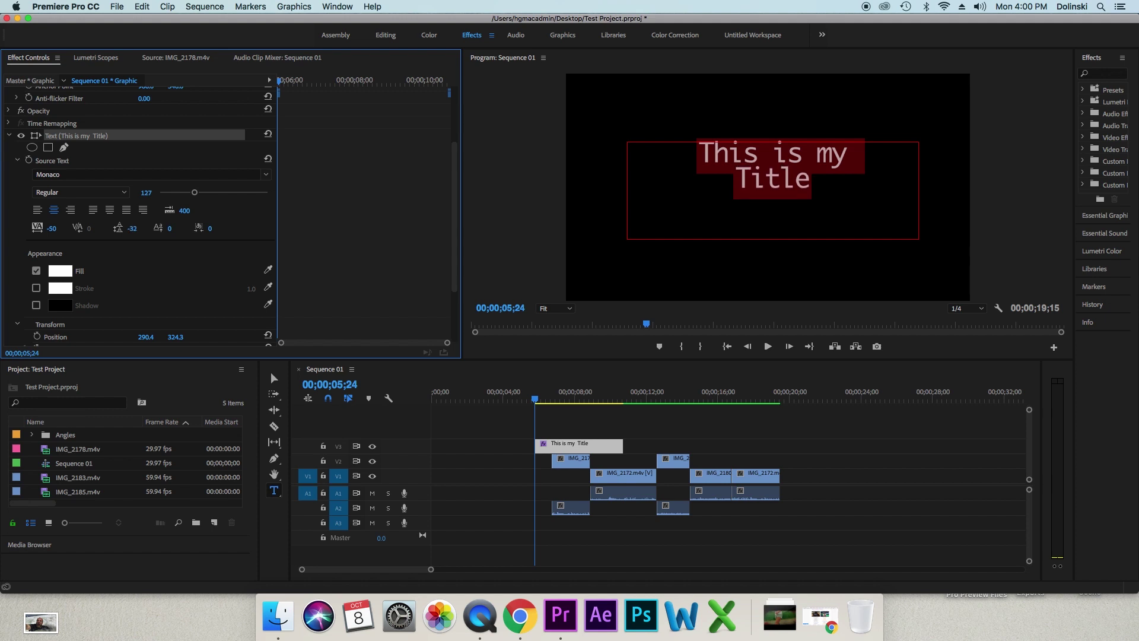
pyautogui.moveTo(170, 228); pyautogui.dragTo(159, 228)
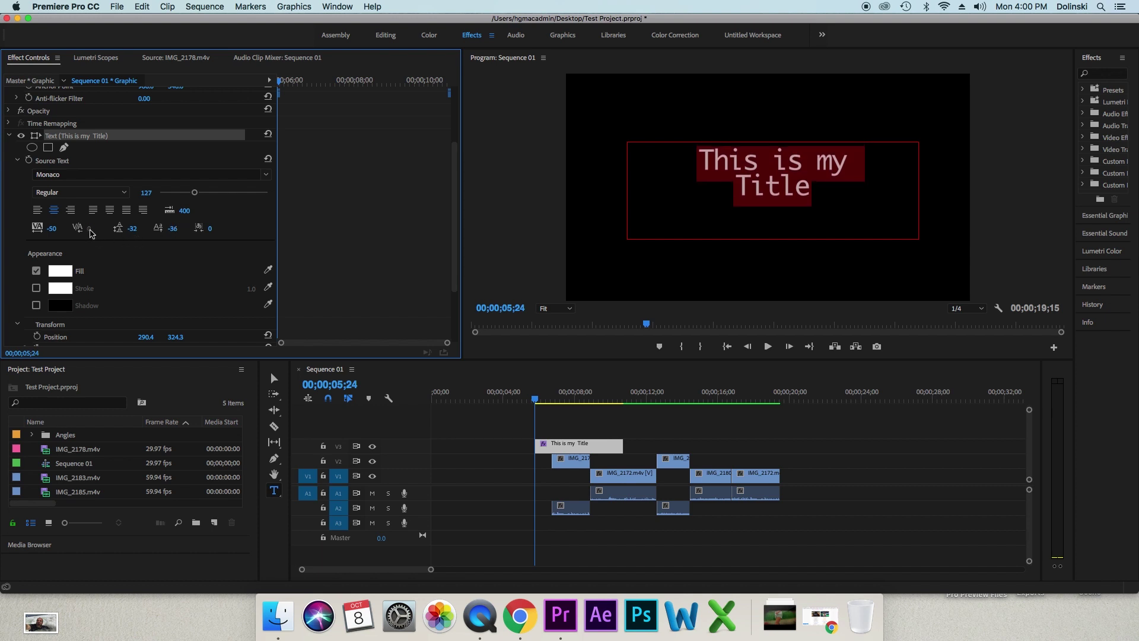
# - Give the title text a light blue 6980BC fill
pyautogui.scroll(-2, 321, 235)
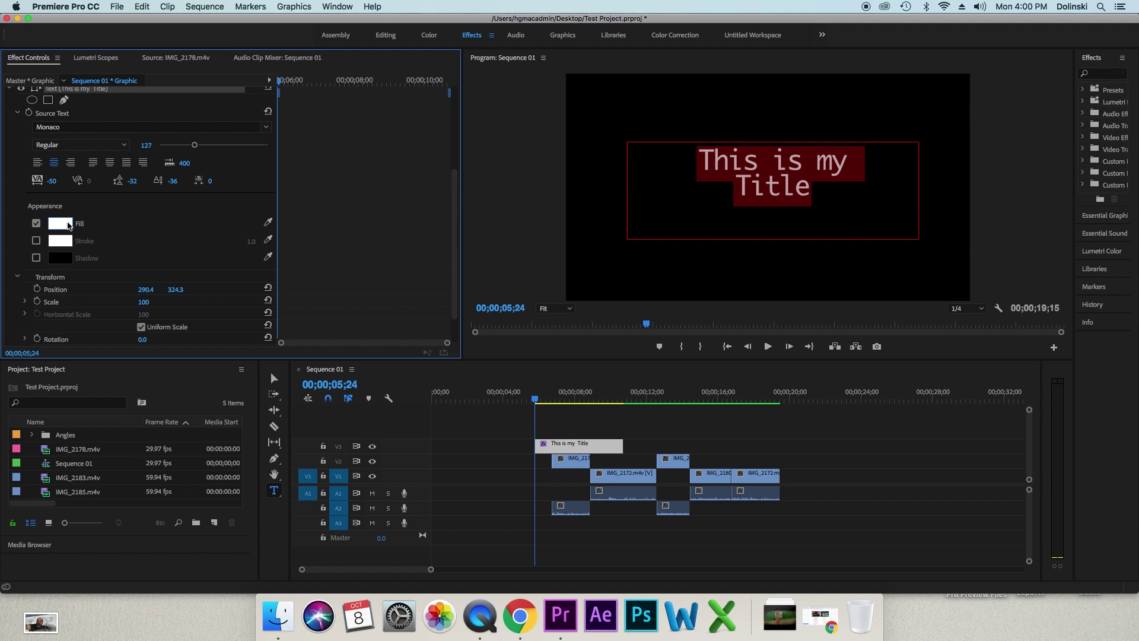
pyautogui.click(60, 224)
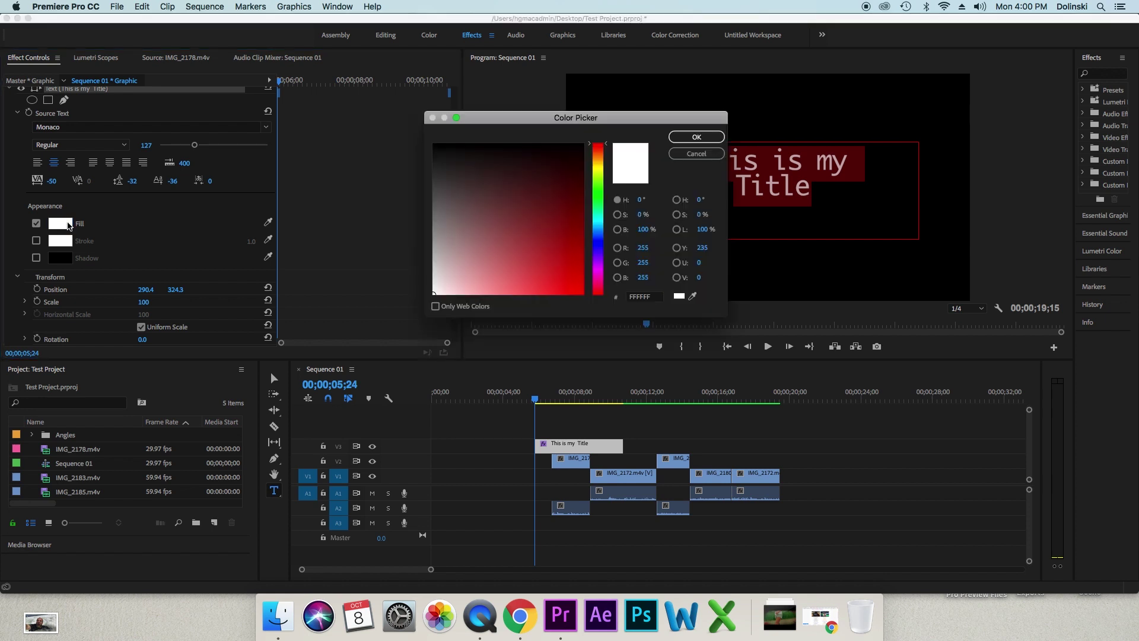
pyautogui.moveTo(553, 179)
pyautogui.mouseDown()
pyautogui.moveTo(561, 221)
pyautogui.moveTo(581, 227)
pyautogui.mouseUp()
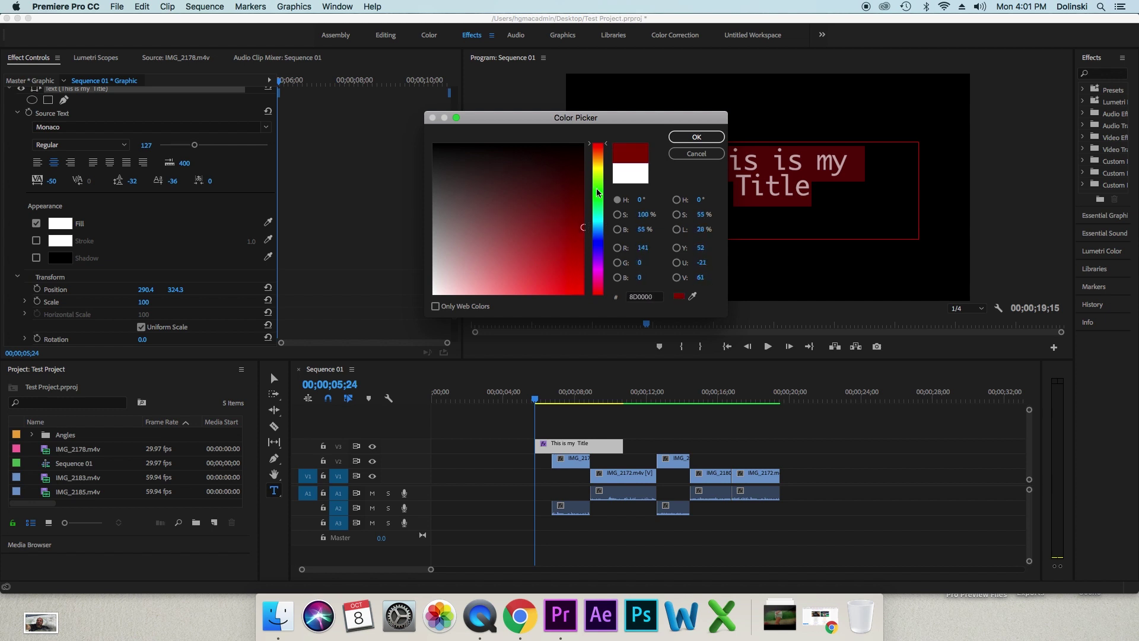
pyautogui.moveTo(600, 193); pyautogui.dragTo(600, 237)
pyautogui.click(537, 245)
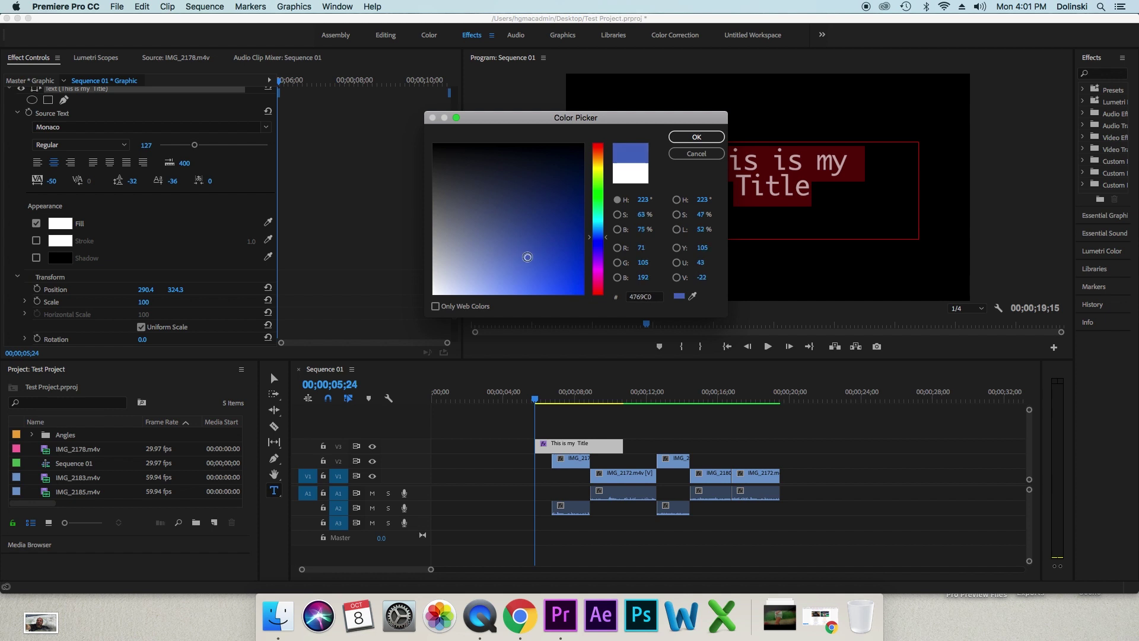
pyautogui.click(499, 255)
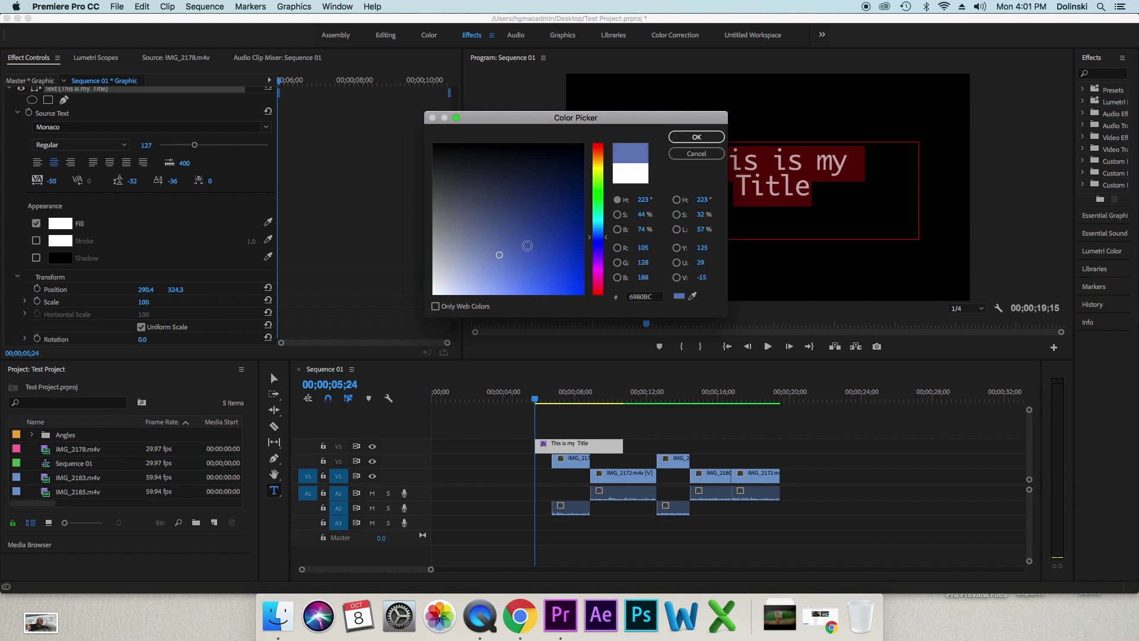
pyautogui.click(696, 137)
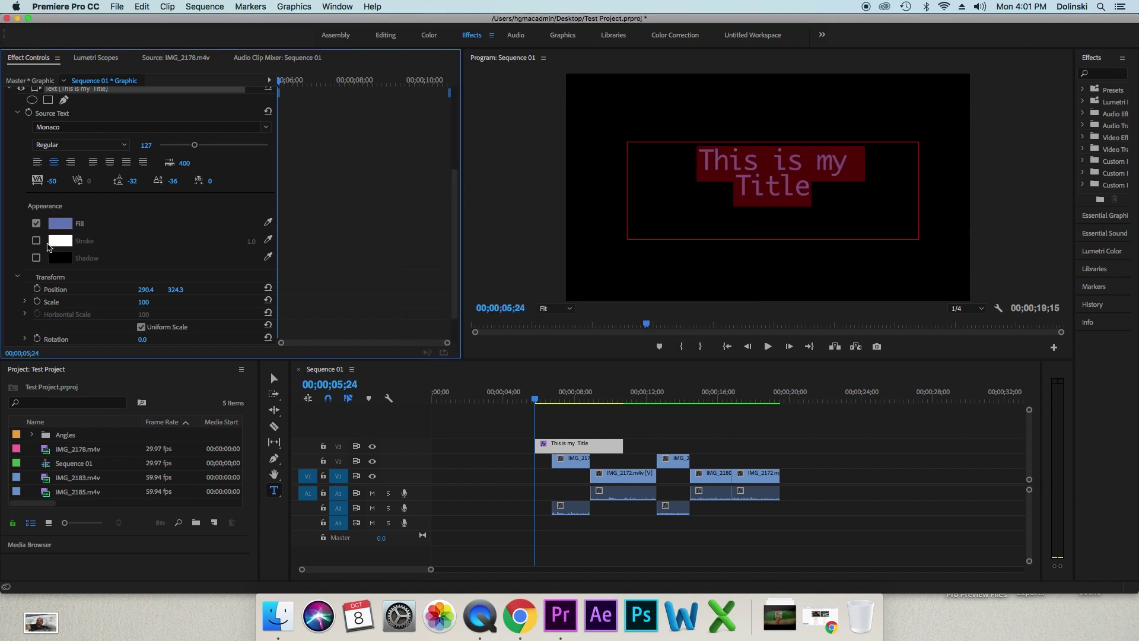
# - Add a white stroke of width 14 around the title
pyautogui.click(36, 242)
pyautogui.click(62, 243)
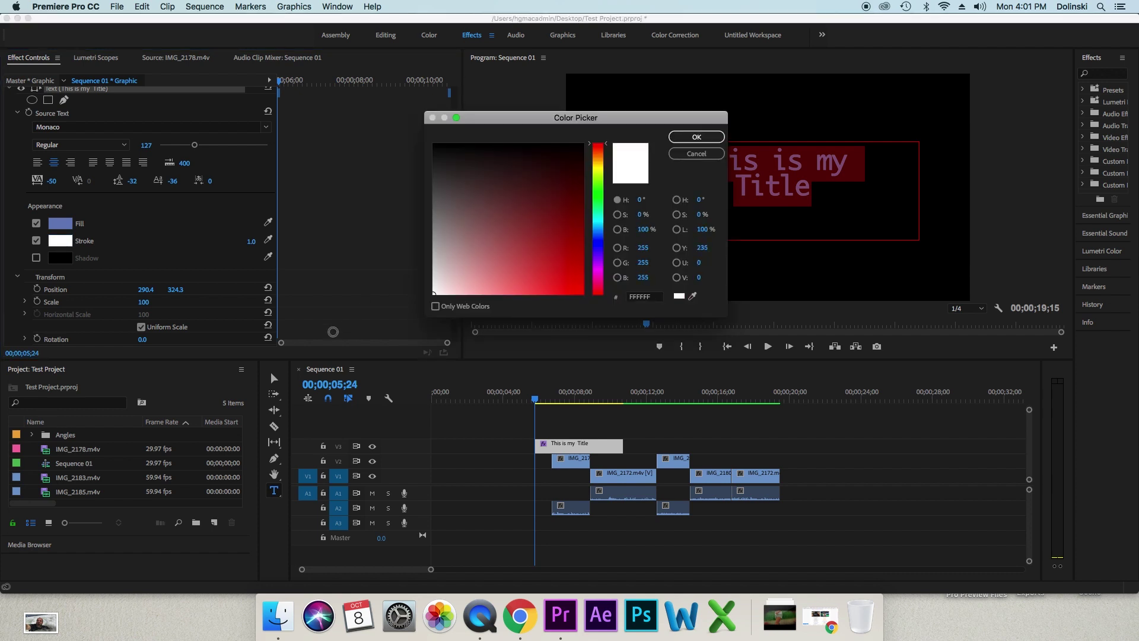
pyautogui.click(689, 138)
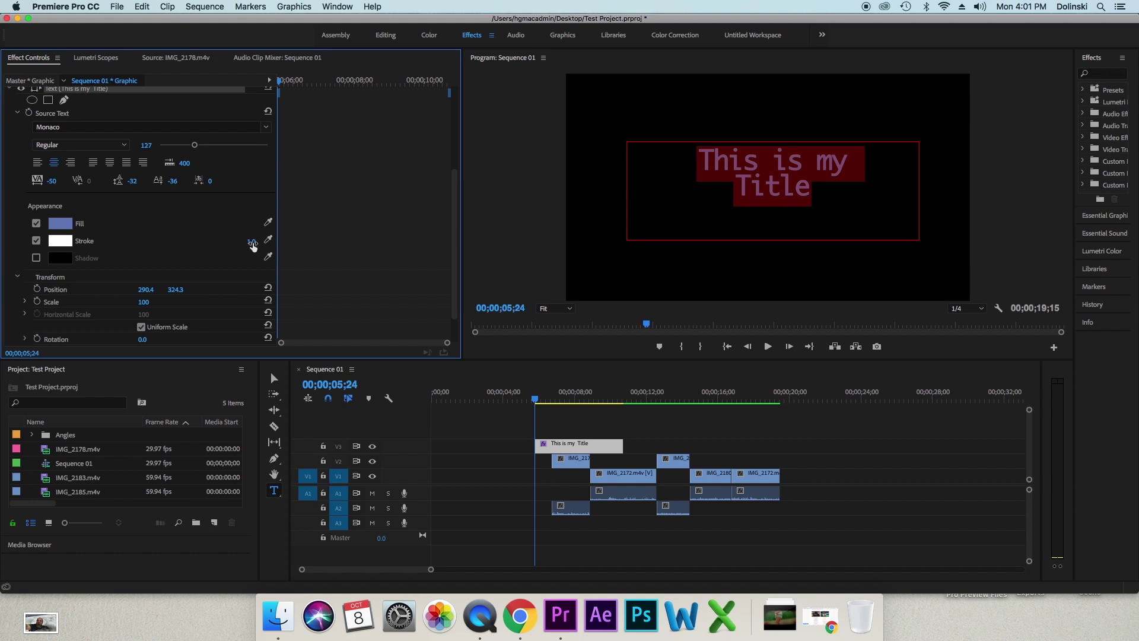
pyautogui.moveTo(250, 245)
pyautogui.mouseDown()
pyautogui.moveTo(270, 245)
pyautogui.moveTo(258, 241)
pyautogui.mouseUp()
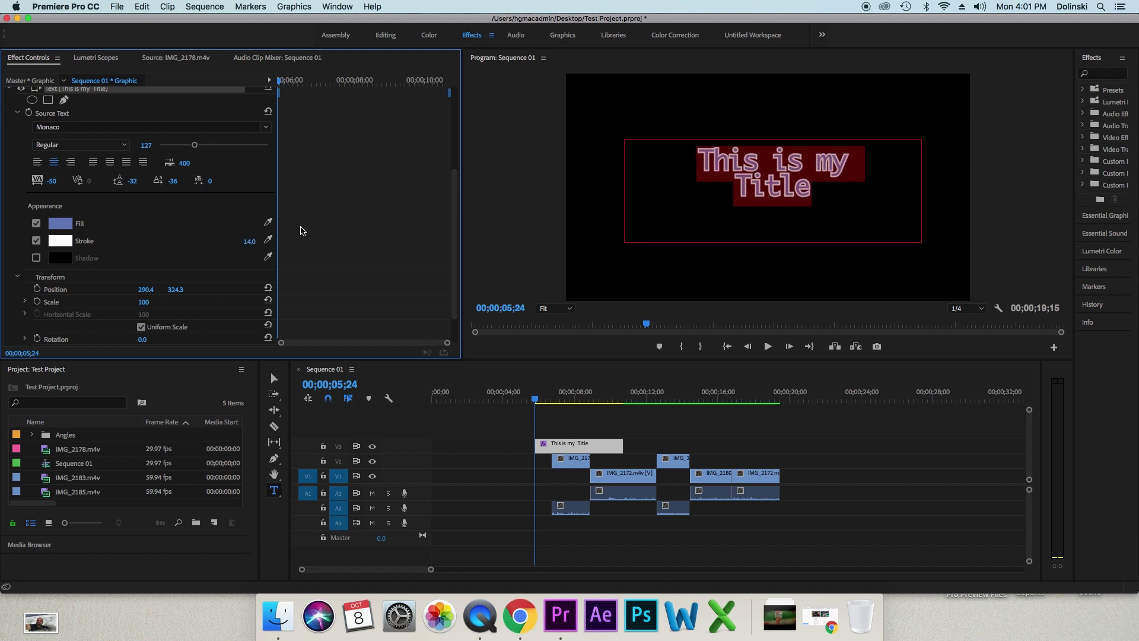
# - Turn on the title's drop shadow at 100% opacity, viewed over footage at 07;19
pyautogui.click(36, 259)
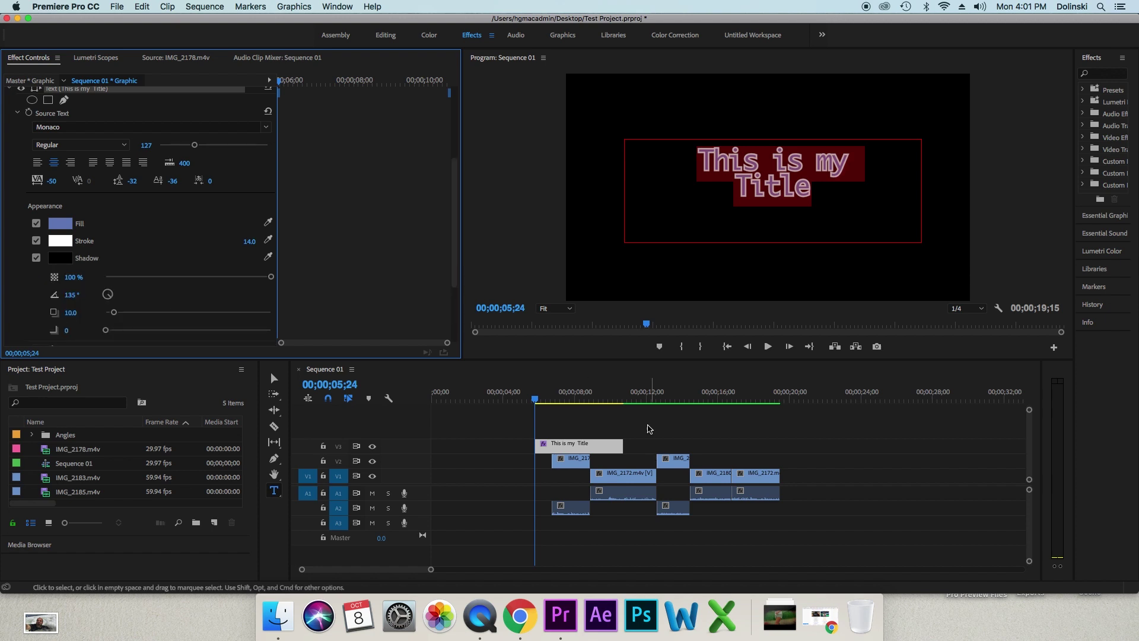
pyautogui.click(568, 401)
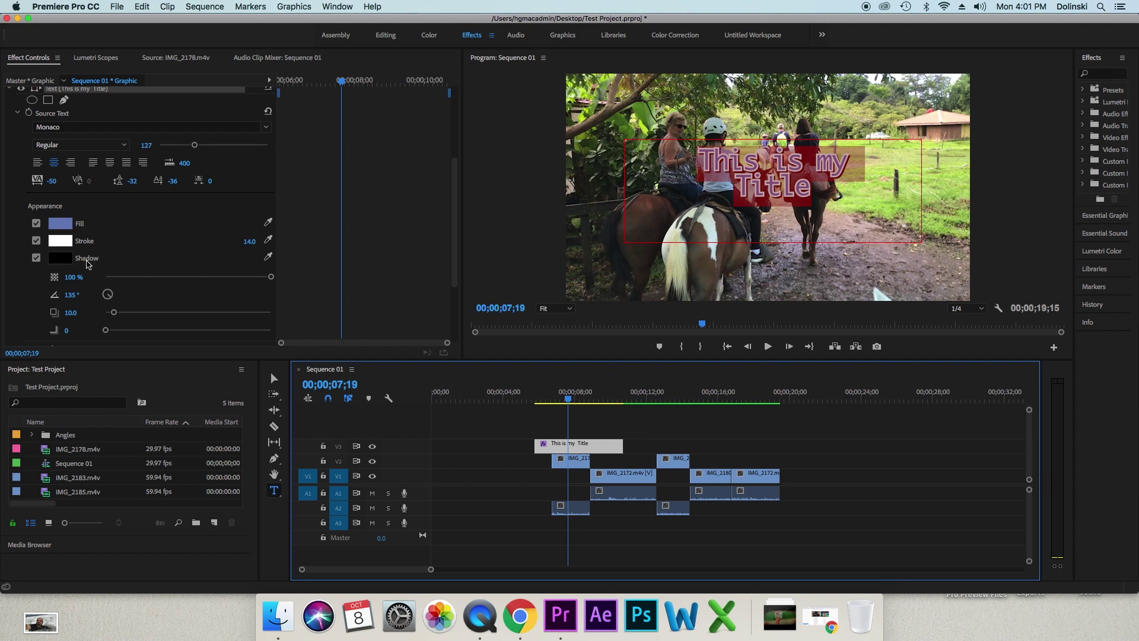
pyautogui.scroll(-1, 161, 276)
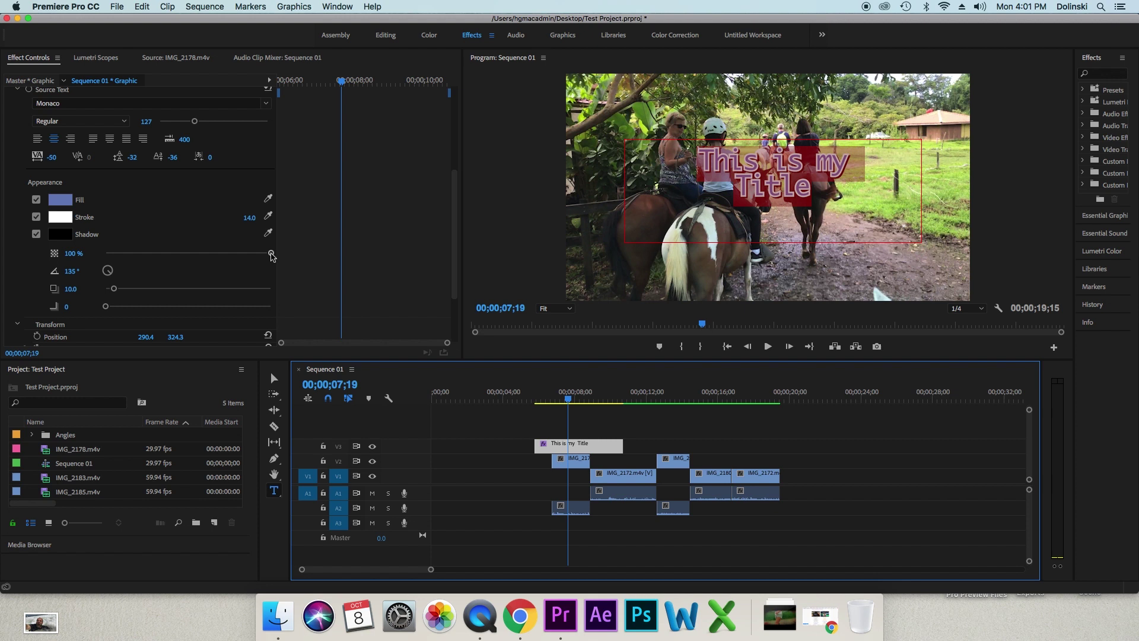
pyautogui.moveTo(271, 254)
pyautogui.mouseDown()
pyautogui.moveTo(249, 257)
pyautogui.moveTo(276, 257)
pyautogui.mouseUp()
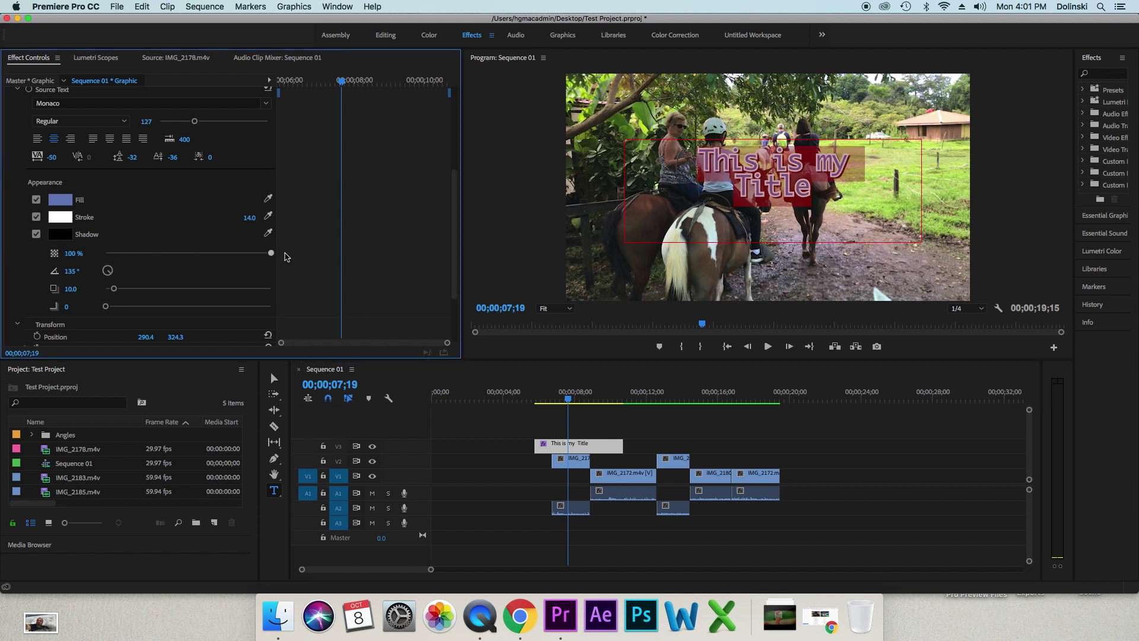
pyautogui.moveTo(271, 253); pyautogui.dragTo(71, 260)
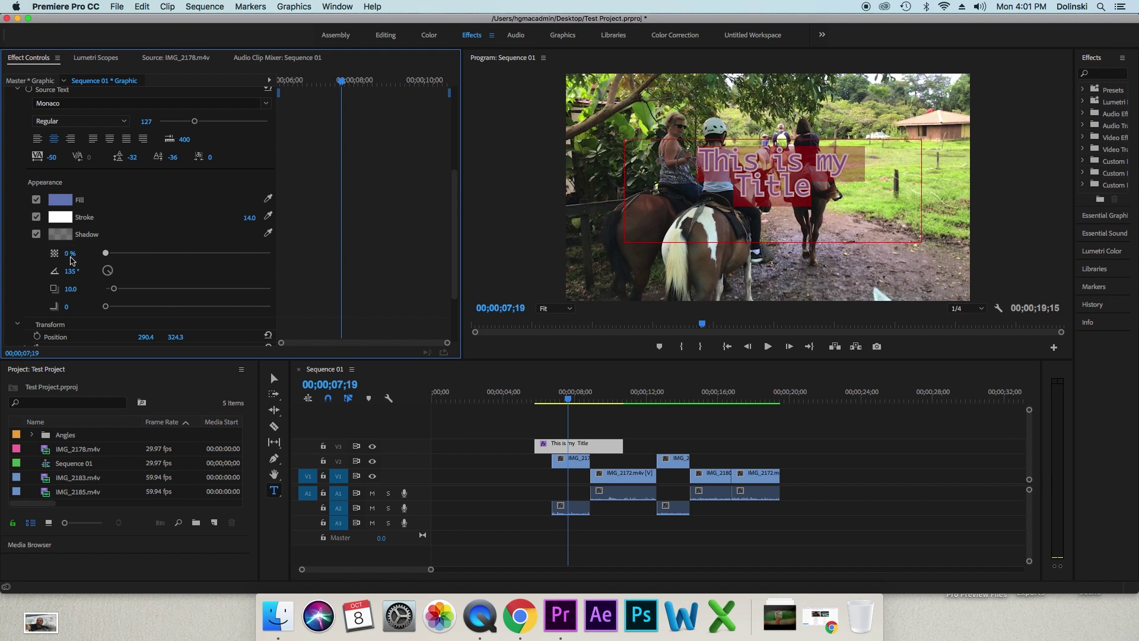
pyautogui.moveTo(107, 254); pyautogui.dragTo(322, 259)
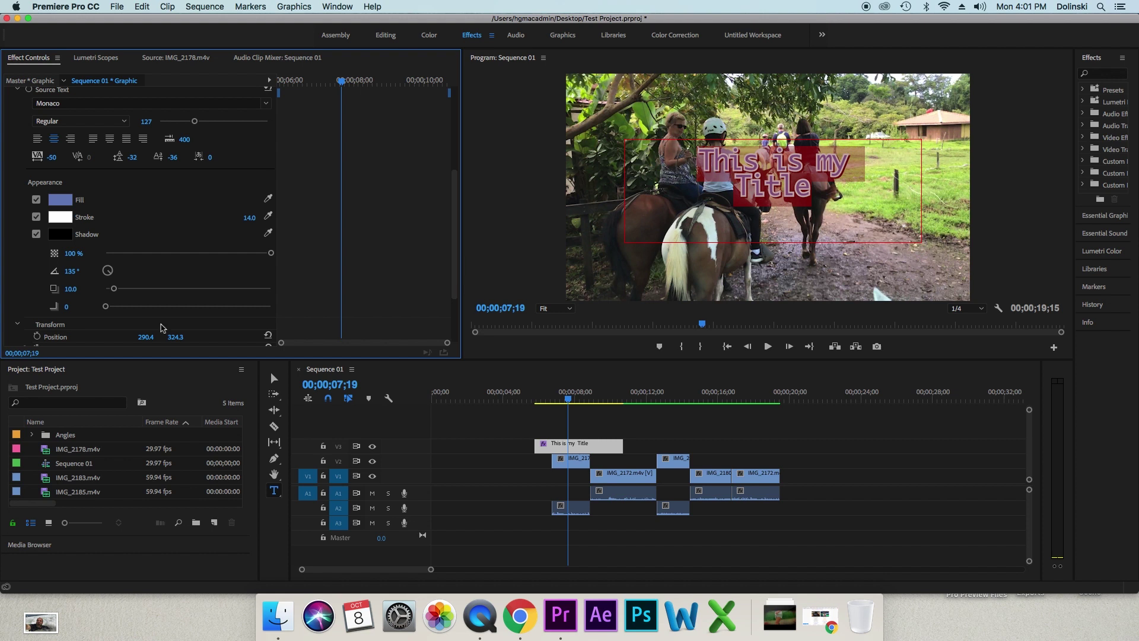
# - Set the shadow distance to 17.2 and blur to 33
pyautogui.moveTo(113, 289); pyautogui.dragTo(147, 290)
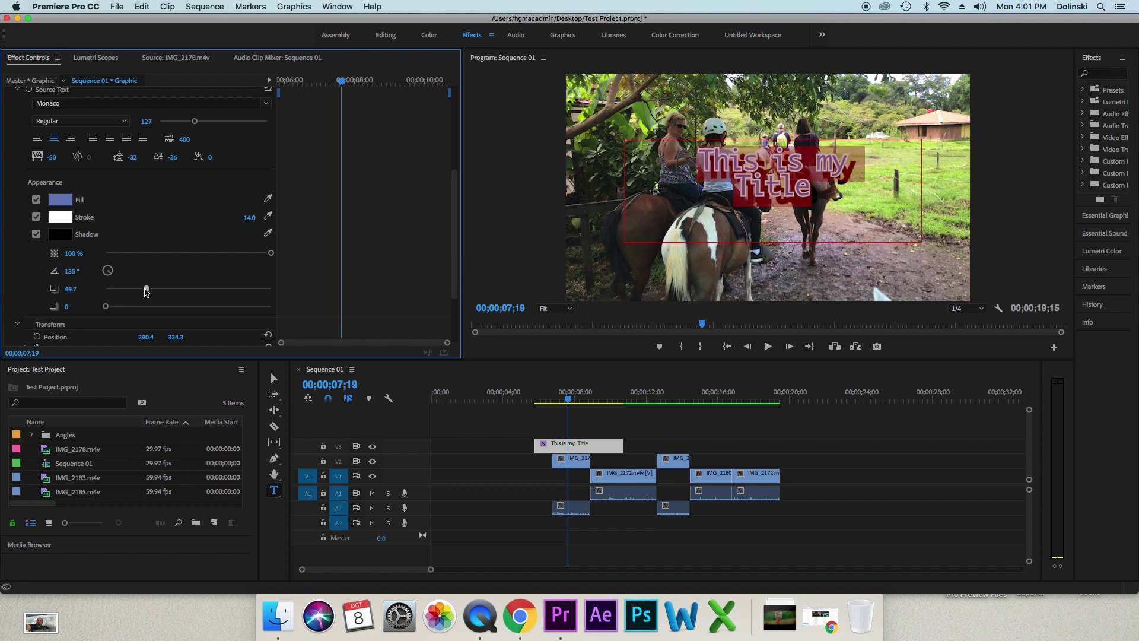
pyautogui.moveTo(147, 290)
pyautogui.mouseDown()
pyautogui.moveTo(304, 301)
pyautogui.moveTo(121, 289)
pyautogui.mouseUp()
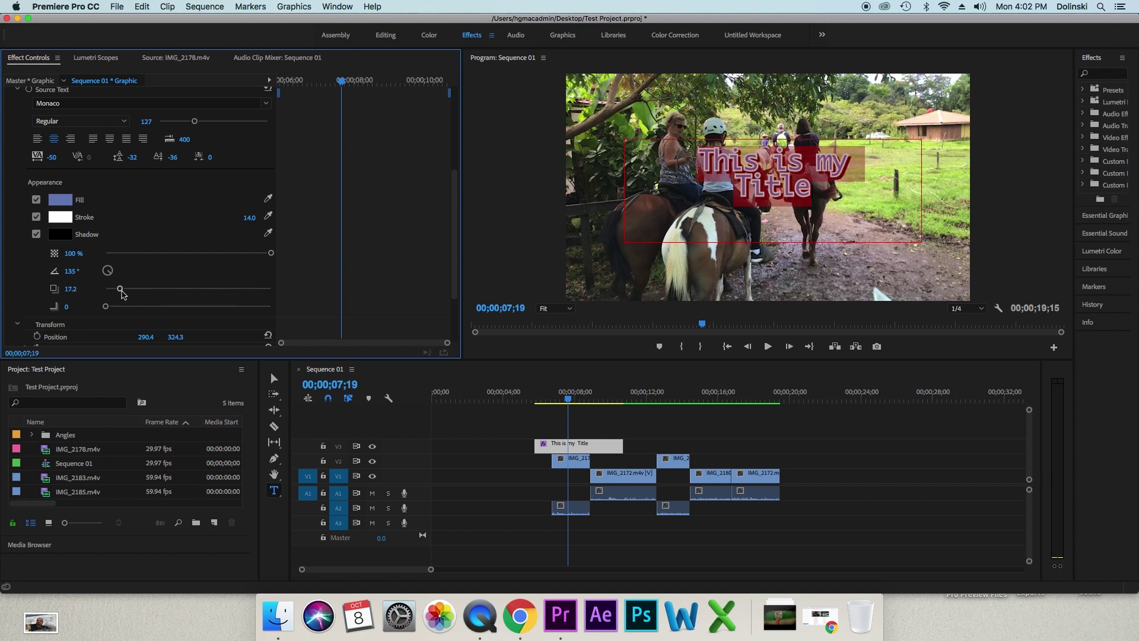
pyautogui.moveTo(106, 307)
pyautogui.mouseDown()
pyautogui.moveTo(145, 308)
pyautogui.moveTo(64, 309)
pyautogui.moveTo(274, 306)
pyautogui.moveTo(125, 307)
pyautogui.mouseUp()
pyautogui.moveTo(118, 307); pyautogui.dragTo(127, 308)
pyautogui.scroll(-5, 354, 236)
# - Move the title to position 274.4, 358.3
pyautogui.scroll(-1, 355, 237)
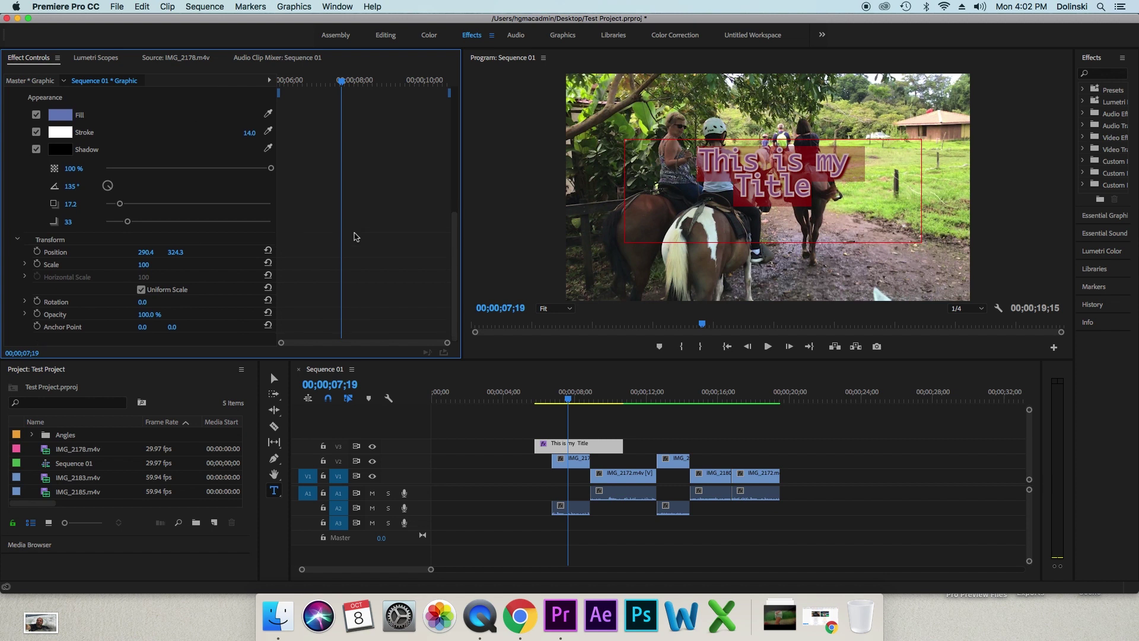
pyautogui.moveTo(149, 256); pyautogui.dragTo(145, 254)
pyautogui.moveTo(146, 252); pyautogui.dragTo(311, 252)
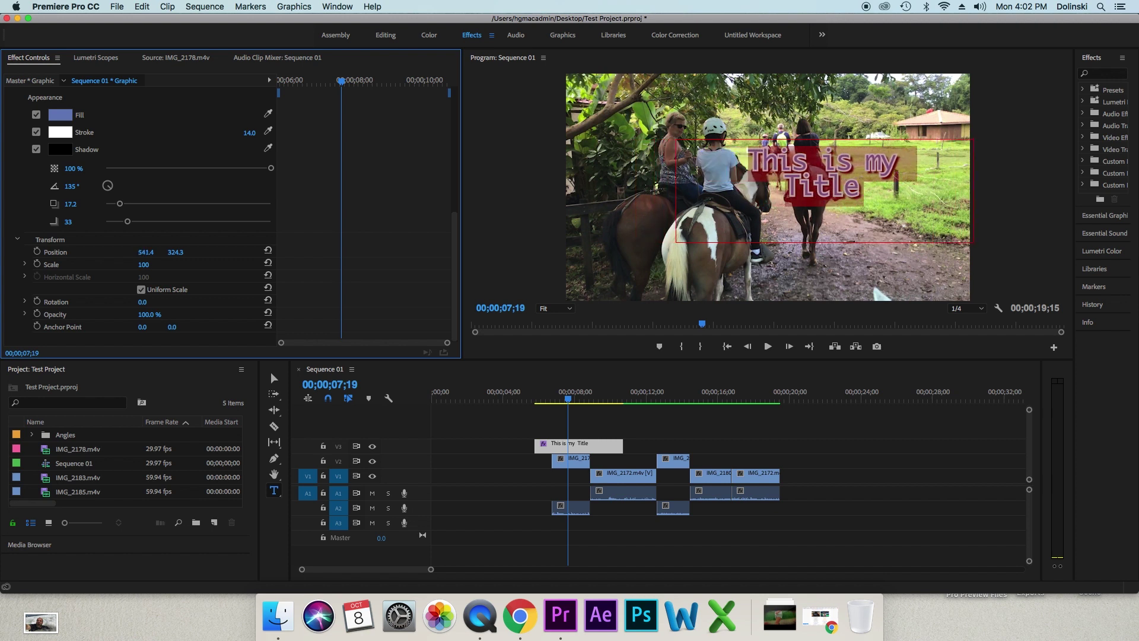
pyautogui.moveTo(146, 252)
pyautogui.mouseDown()
pyautogui.moveTo(63, 252)
pyautogui.moveTo(185, 254)
pyautogui.moveTo(168, 254)
pyautogui.mouseUp()
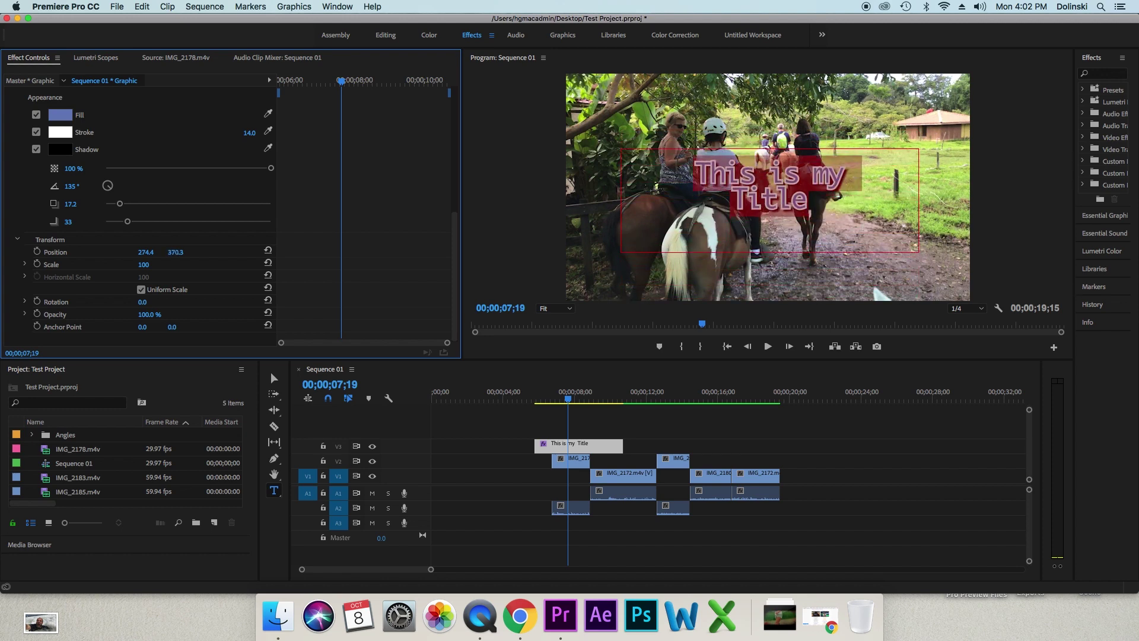
pyautogui.hotkey('shift', 'Up')
pyautogui.press('Up')
pyautogui.press('Up')
pyautogui.press('Up')
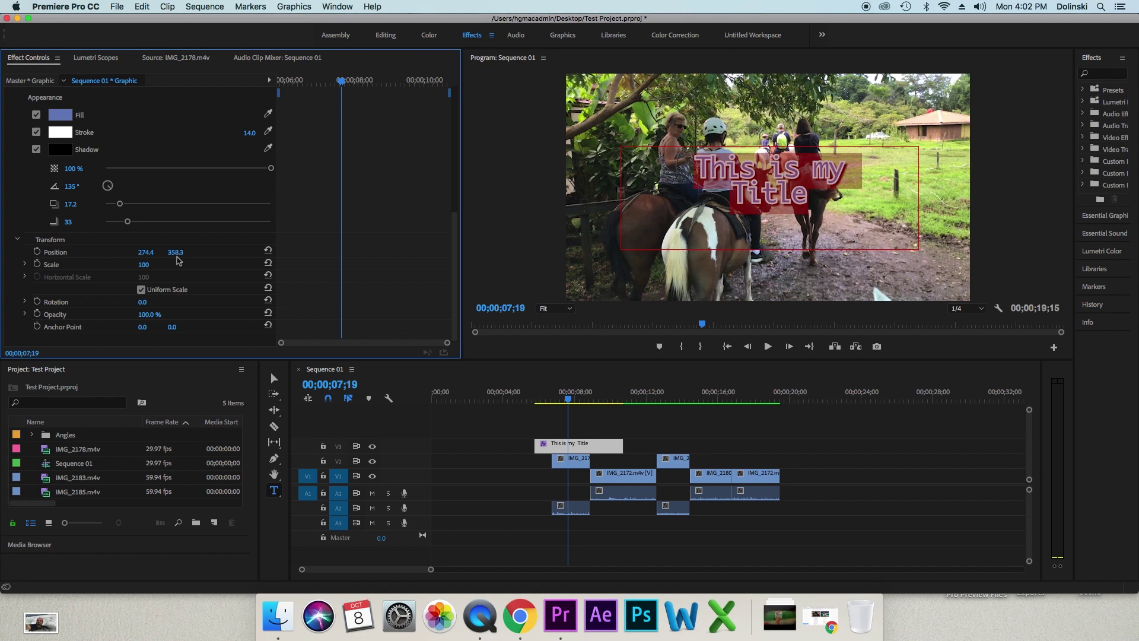
# - Keep the title's scale at exactly 100
pyautogui.moveTo(143, 265); pyautogui.dragTo(152, 265)
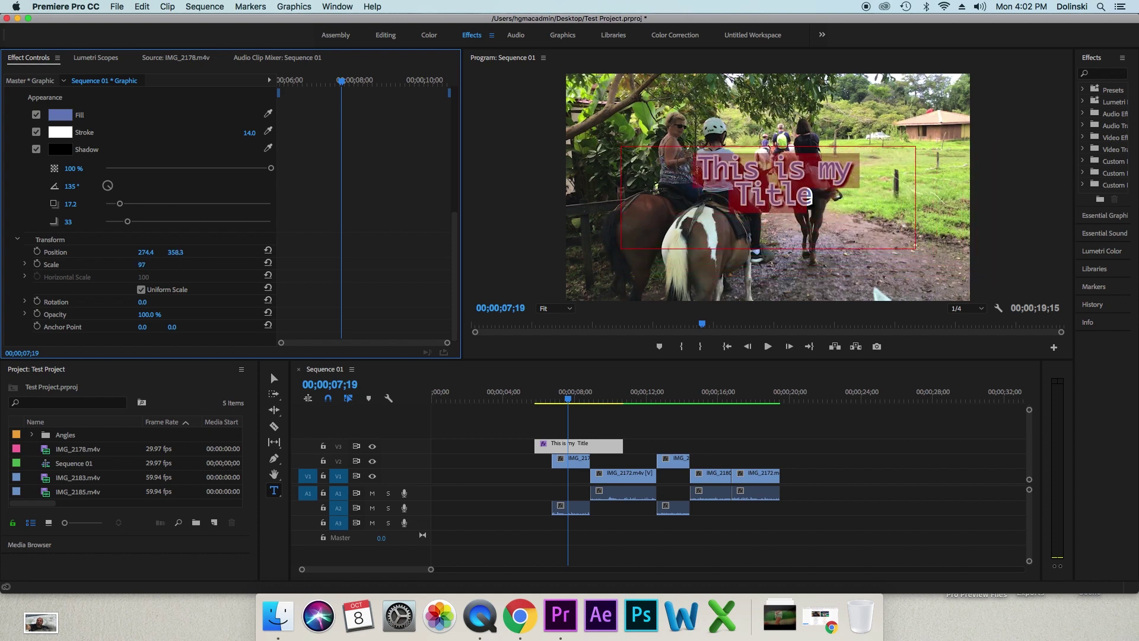
pyautogui.moveTo(152, 264); pyautogui.dragTo(144, 267)
pyautogui.click(145, 265)
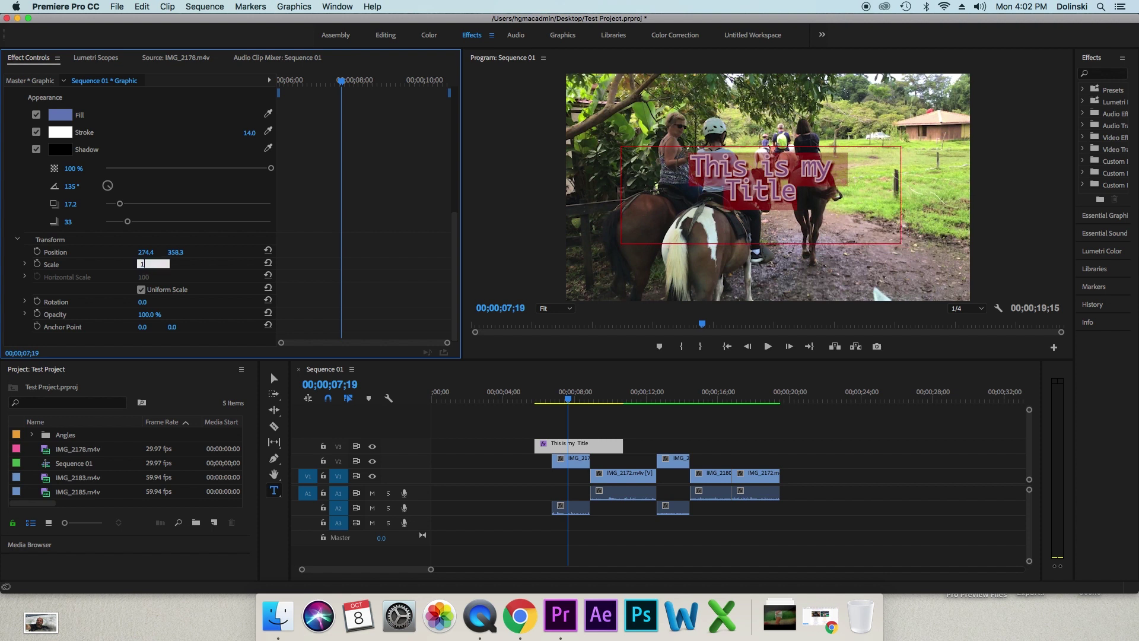
pyautogui.write('100')
pyautogui.press('Return')
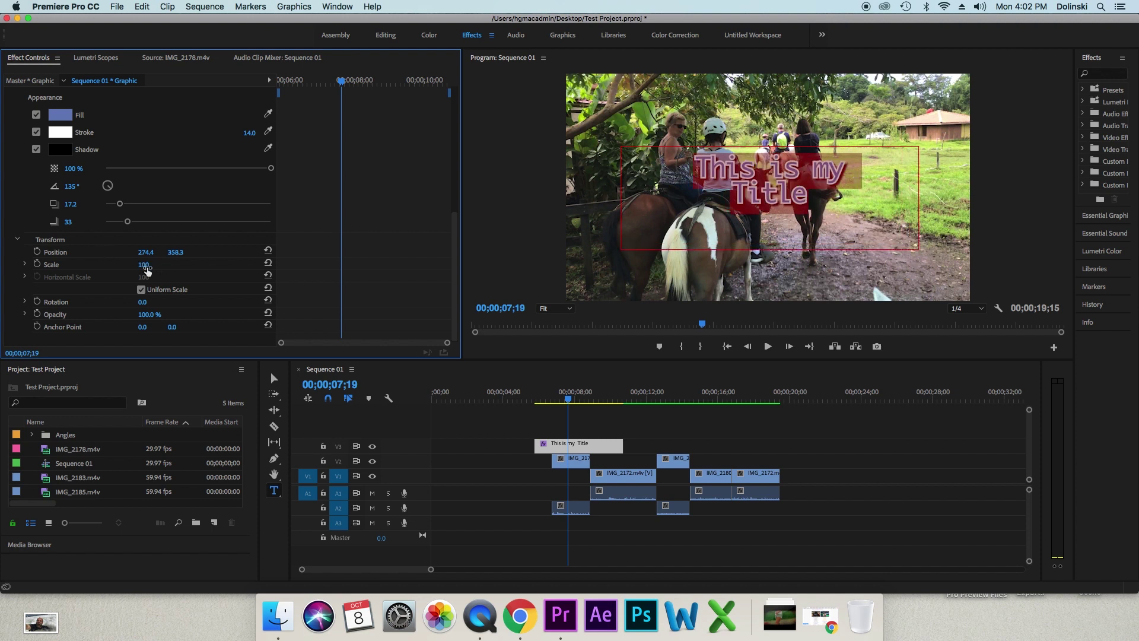
pyautogui.click(145, 265)
pyautogui.click(386, 262)
# - Rotate the title to -12° and adjust its opacity slider
pyautogui.click(143, 302)
pyautogui.write('44')
pyautogui.press('Return')
pyautogui.moveTo(145, 303); pyautogui.dragTo(171, 307)
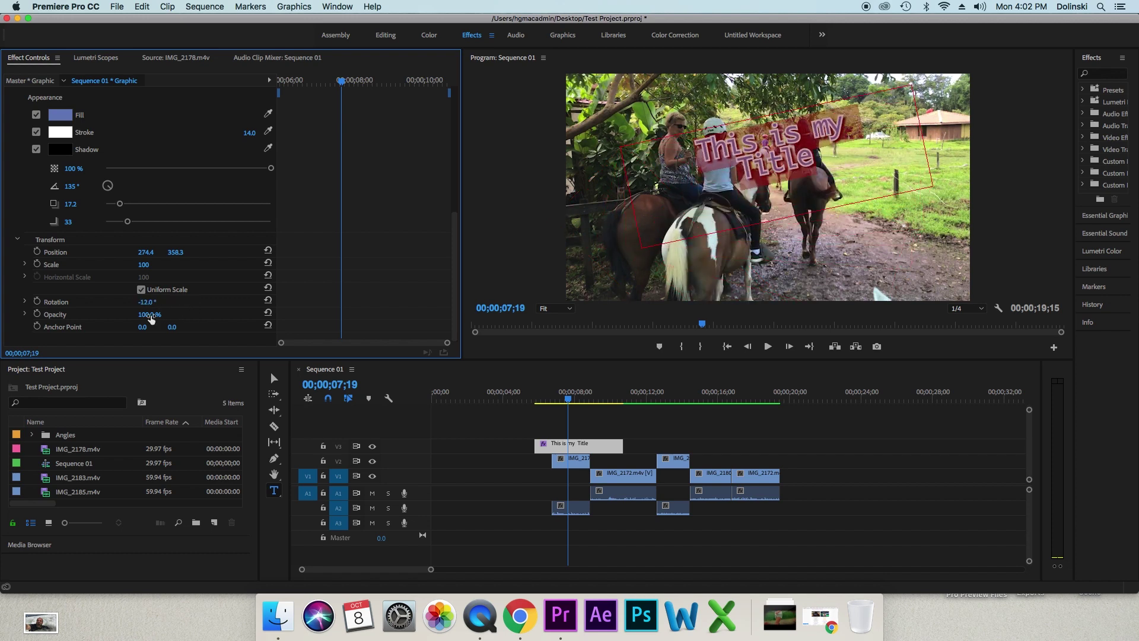
pyautogui.moveTo(148, 315)
pyautogui.mouseDown()
pyautogui.moveTo(128, 315)
pyautogui.moveTo(158, 315)
pyautogui.mouseUp()
# - Add a New Text Layer graphic over the riding footage from the Graphics menu
pyautogui.scroll(10, 299, 243)
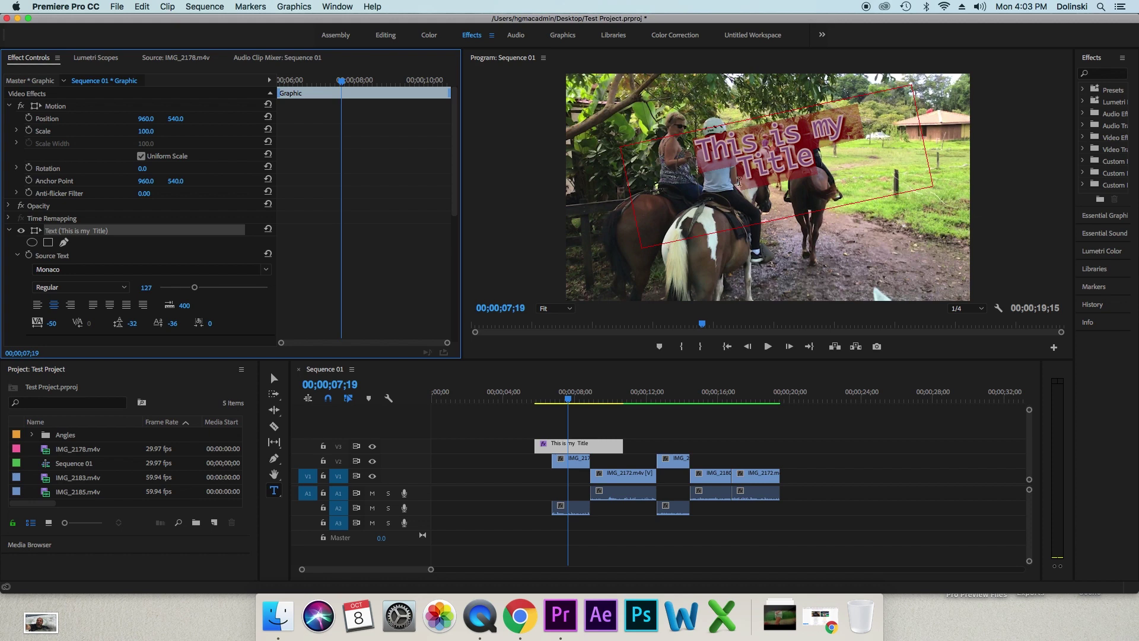
pyautogui.click(504, 461)
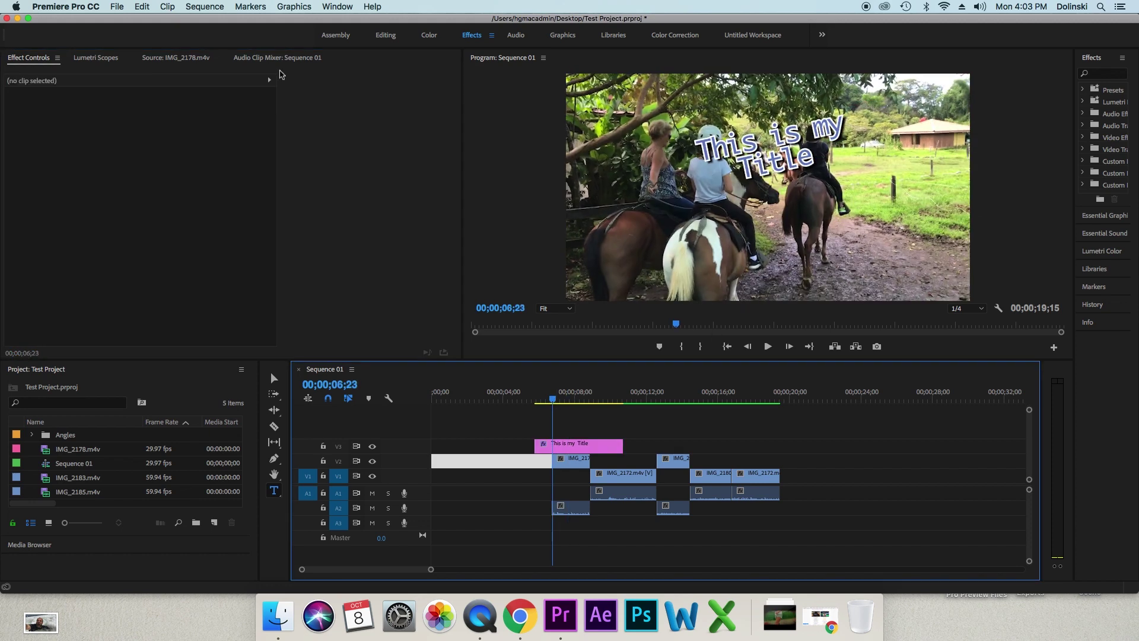
pyautogui.click(294, 8)
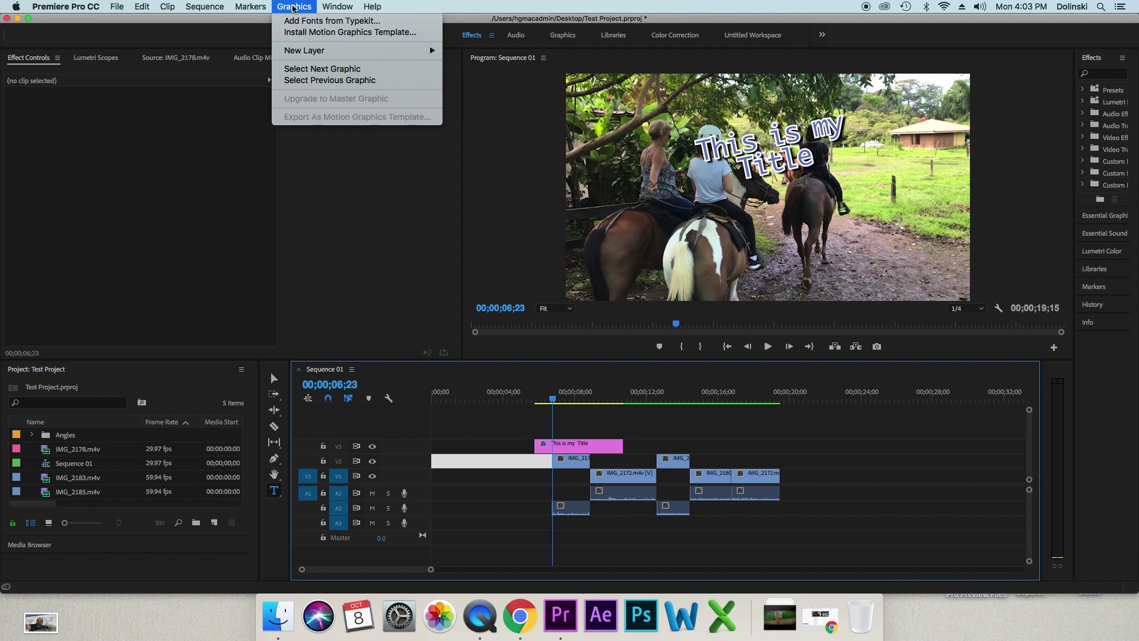
pyautogui.moveTo(329, 51)
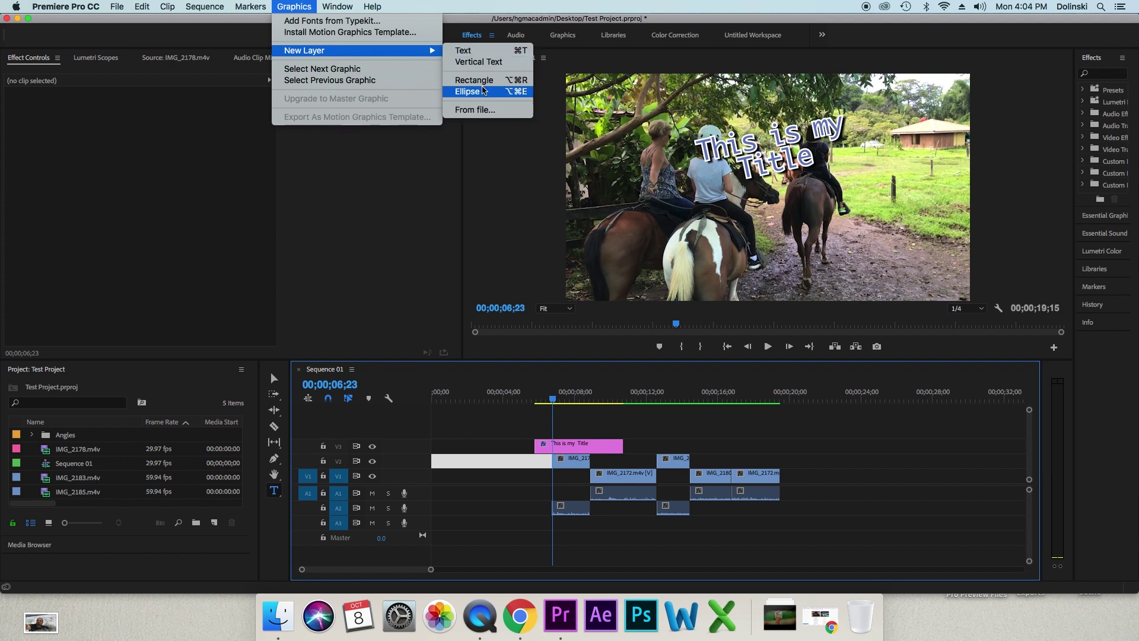
pyautogui.click(476, 52)
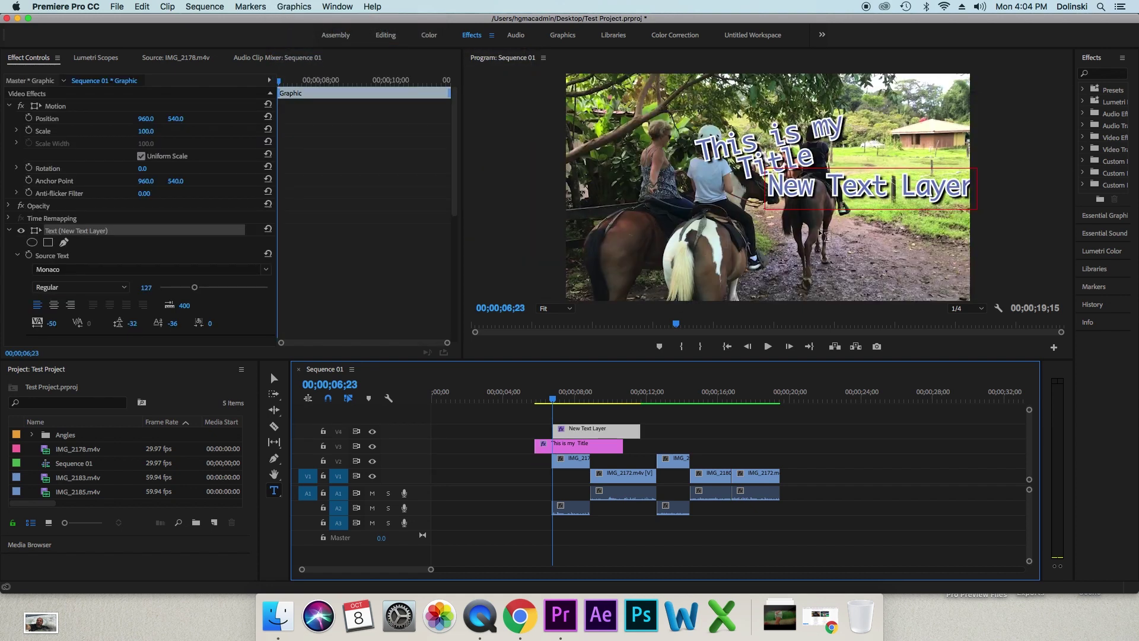
# - Move the 'This is my Title' clip on V3 to the sequence start
pyautogui.click(568, 450)
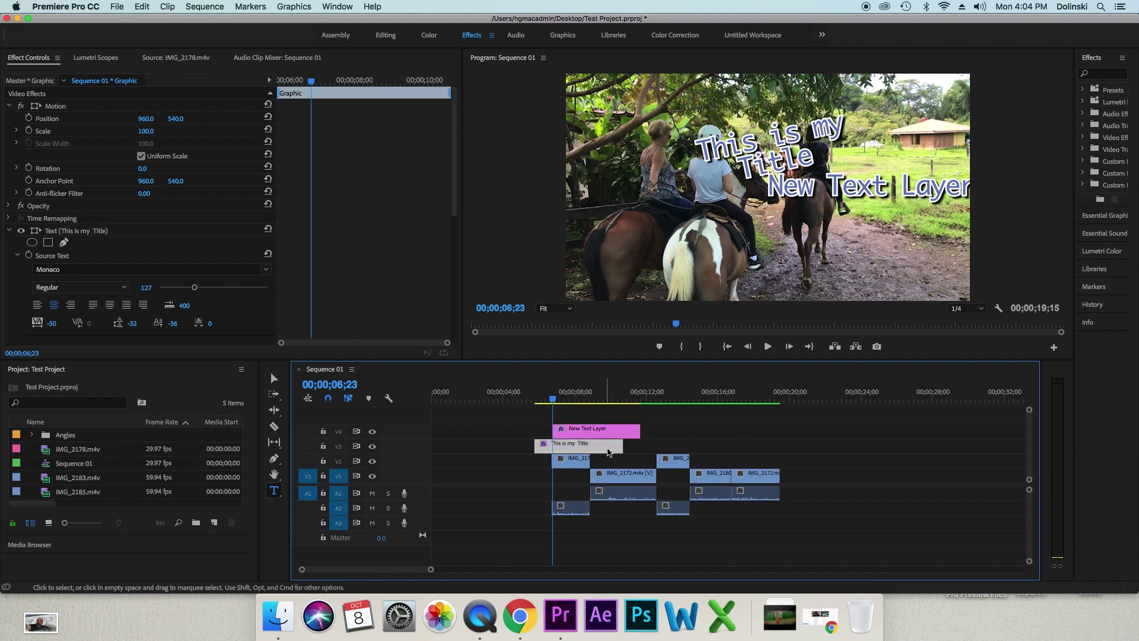
pyautogui.moveTo(572, 451); pyautogui.dragTo(473, 449)
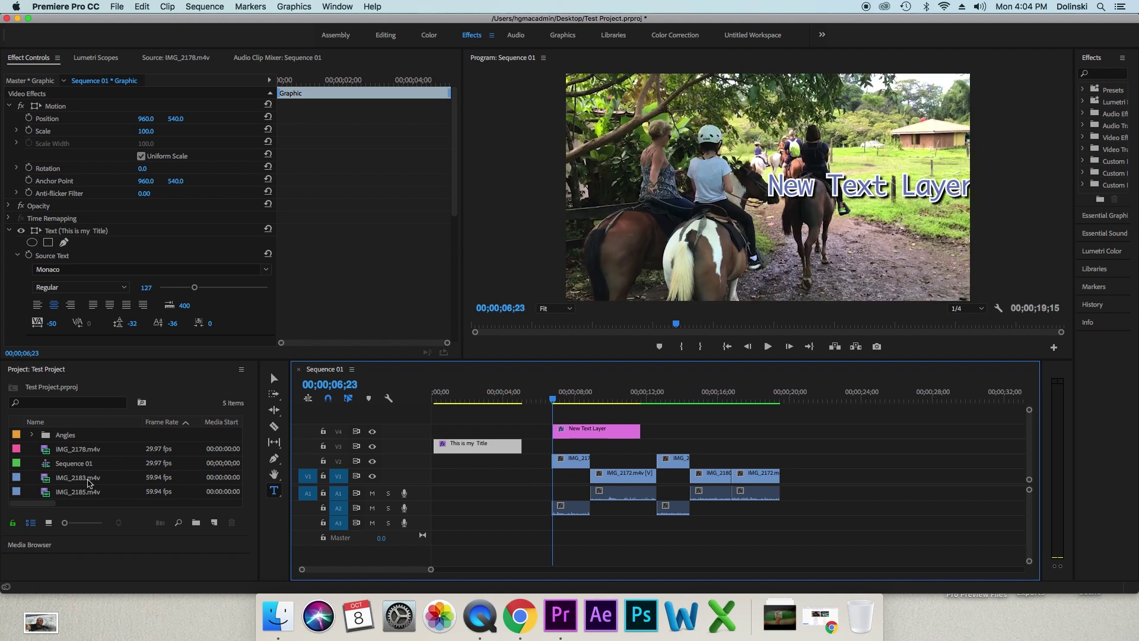
pyautogui.moveTo(579, 402); pyautogui.dragTo(588, 397)
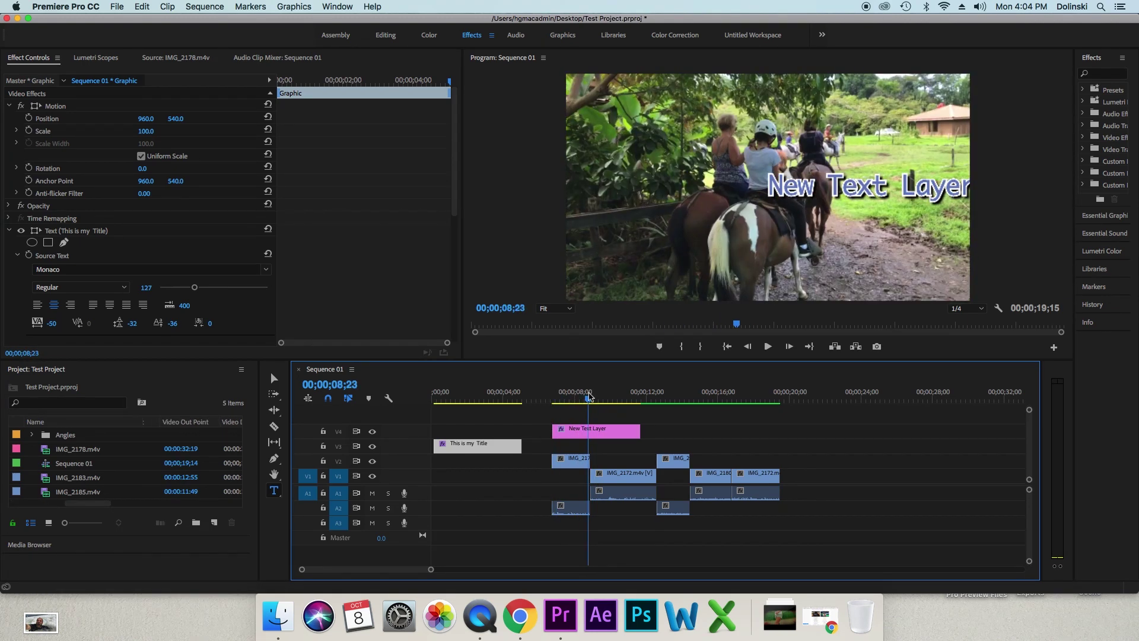
# - Open the New Text Layer graphic, select its words, and reselect the clip
pyautogui.click(566, 430)
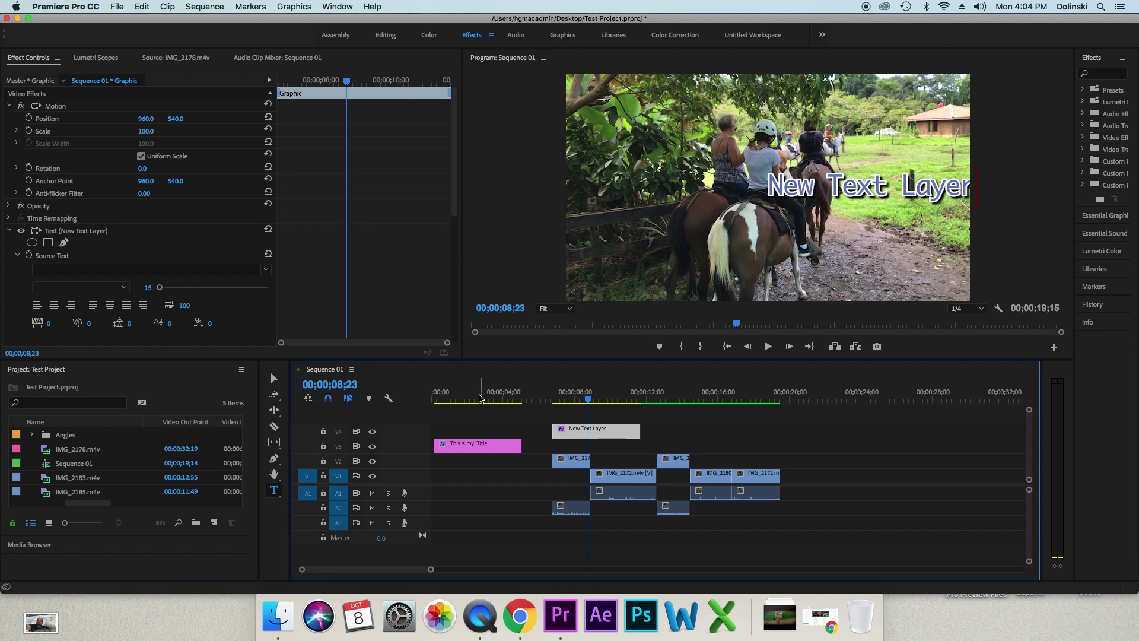
pyautogui.click(478, 397)
pyautogui.click(606, 398)
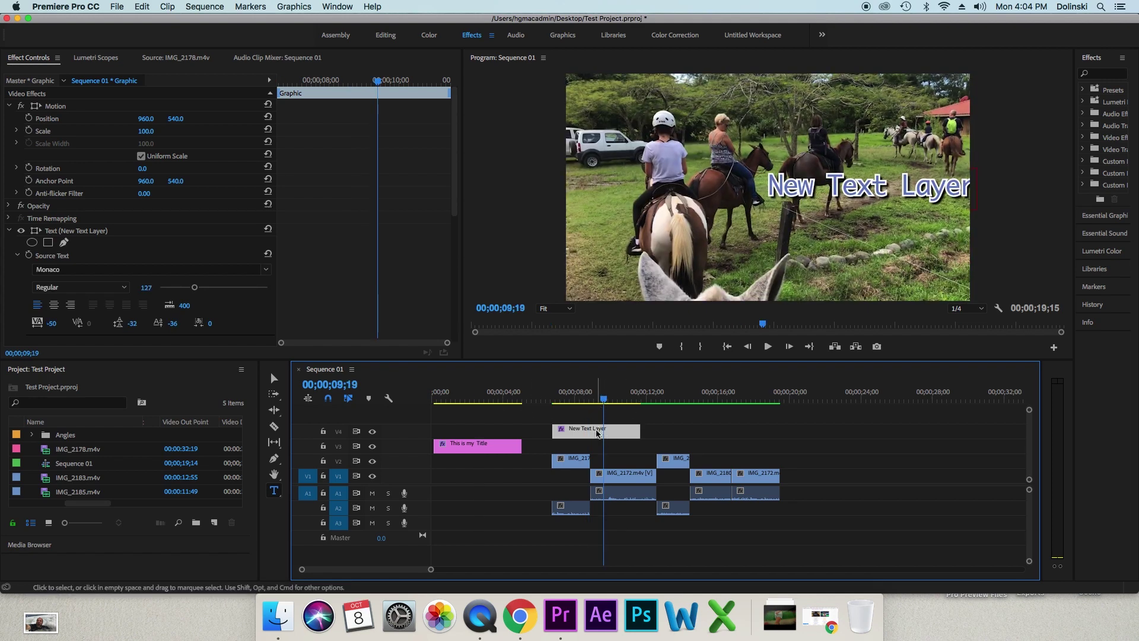
pyautogui.doubleClick(596, 431)
pyautogui.doubleClick(811, 187)
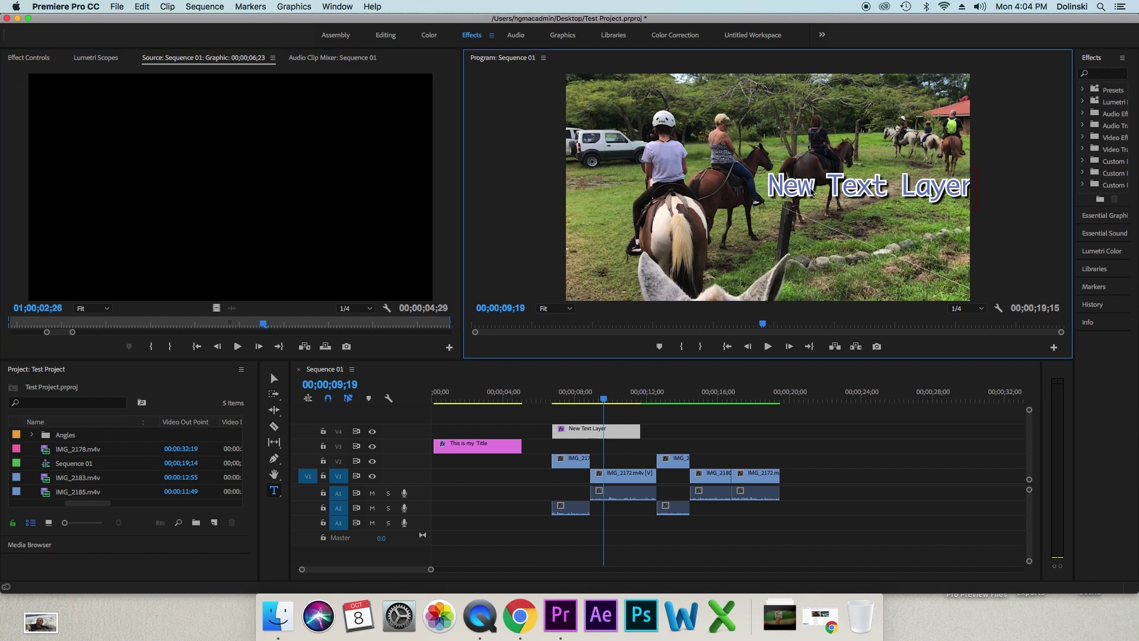
pyautogui.moveTo(973, 191); pyautogui.dragTo(707, 206)
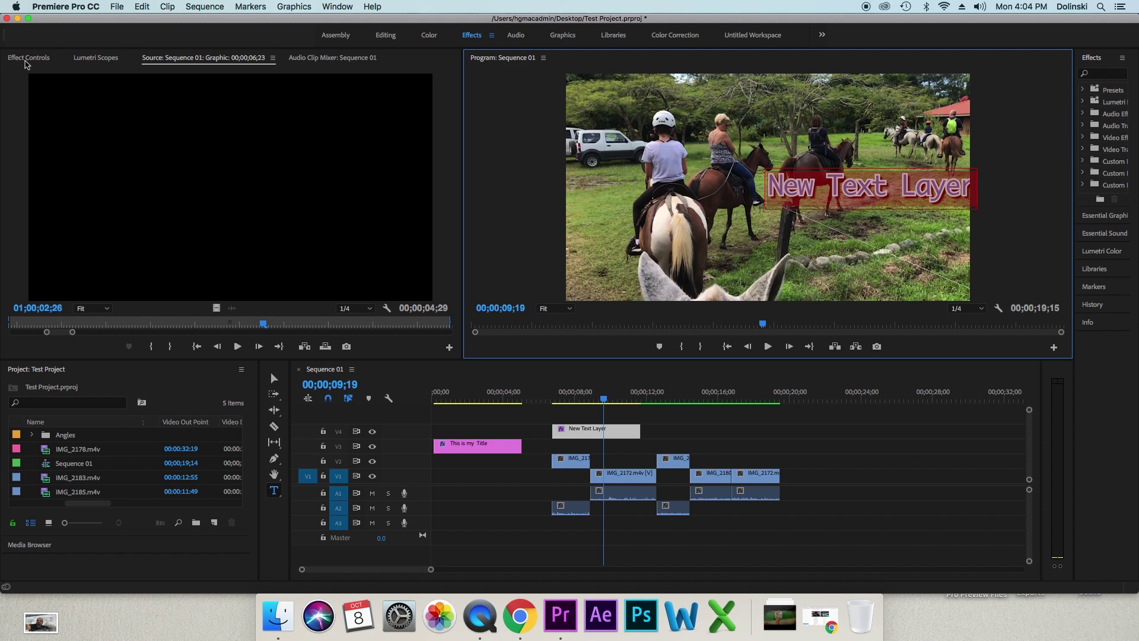
pyautogui.click(26, 59)
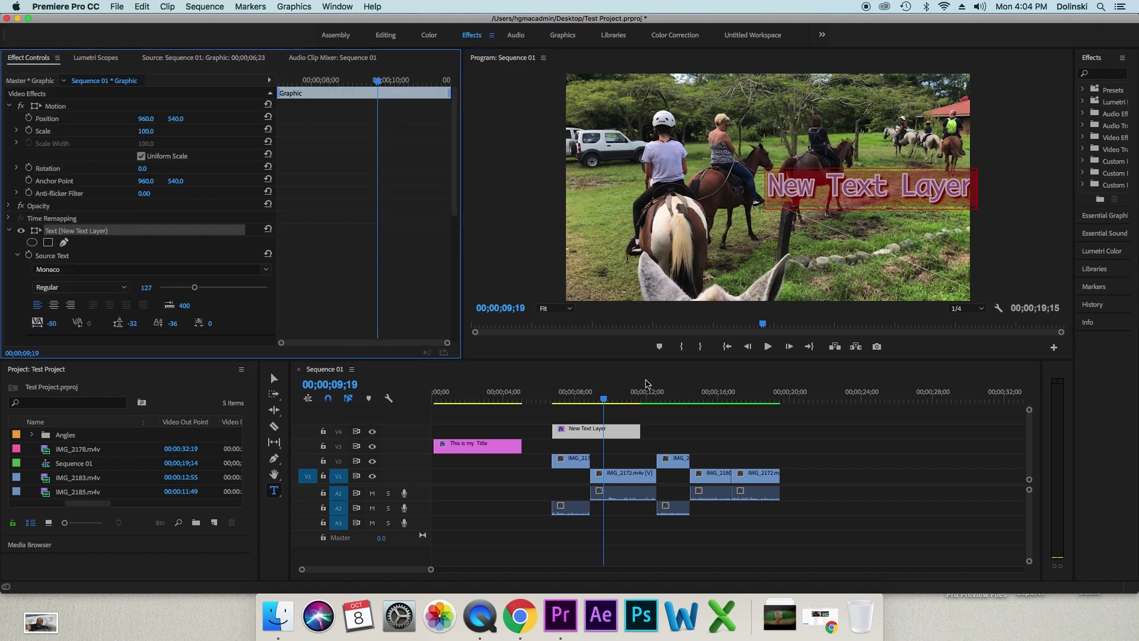
pyautogui.click(595, 434)
# - Delete the New Text Layer clip and move the playhead near the sequence start
pyautogui.press('Delete')
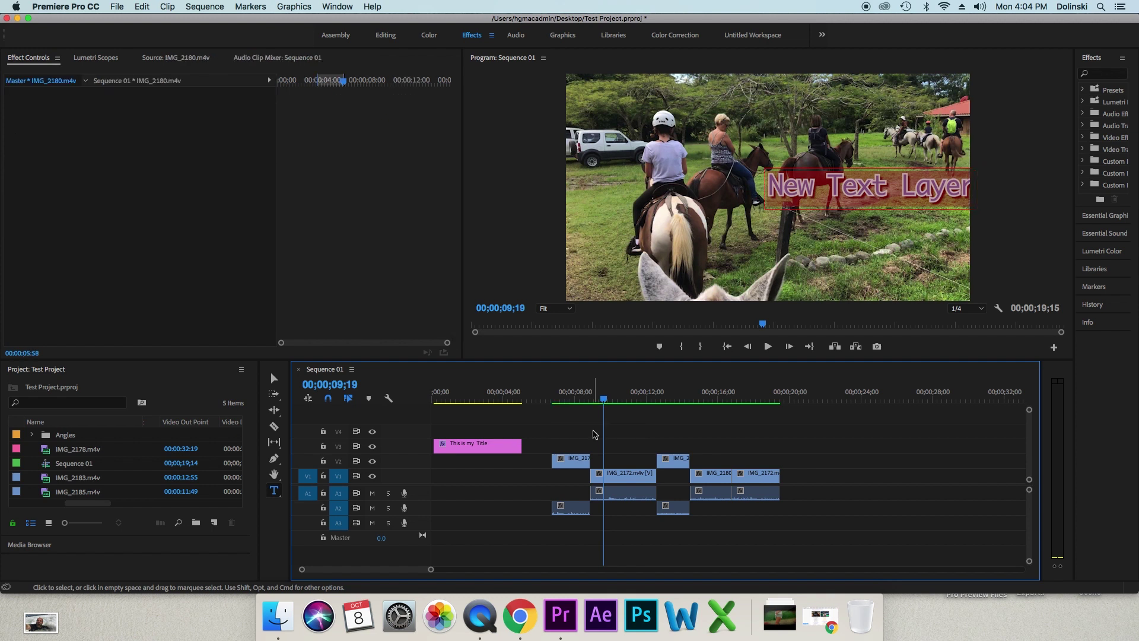
pyautogui.click(462, 397)
pyautogui.moveTo(462, 398)
pyautogui.mouseDown()
pyautogui.moveTo(478, 394)
pyautogui.moveTo(465, 410)
pyautogui.moveTo(475, 413)
pyautogui.mouseUp()
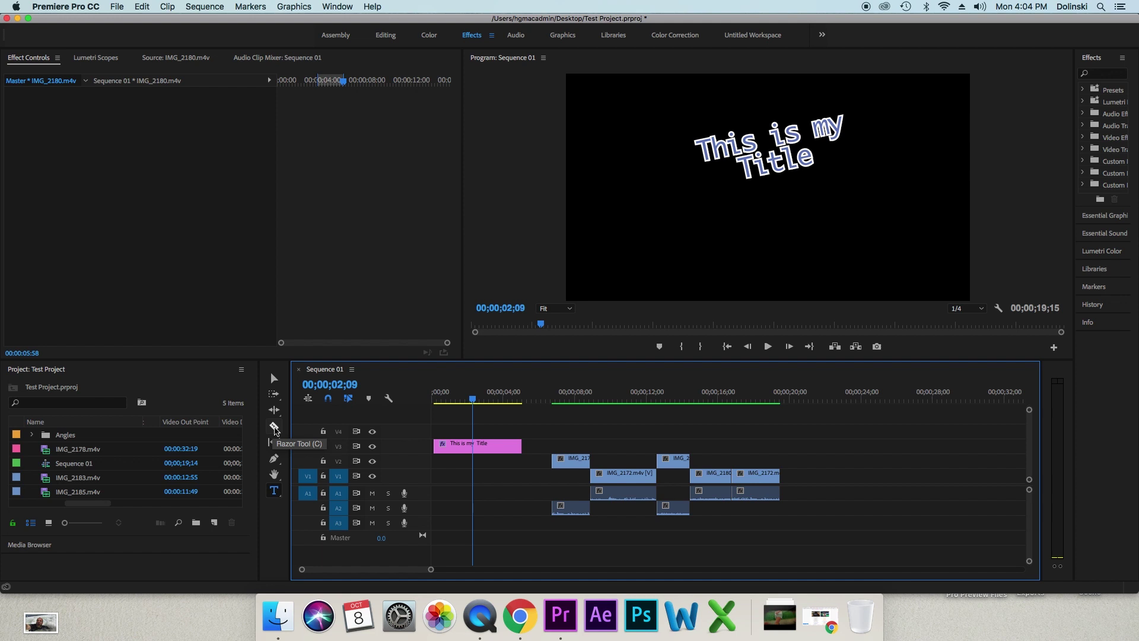
# - Razor the title clip into four pieces, then return to the Selection tool
pyautogui.click(275, 427)
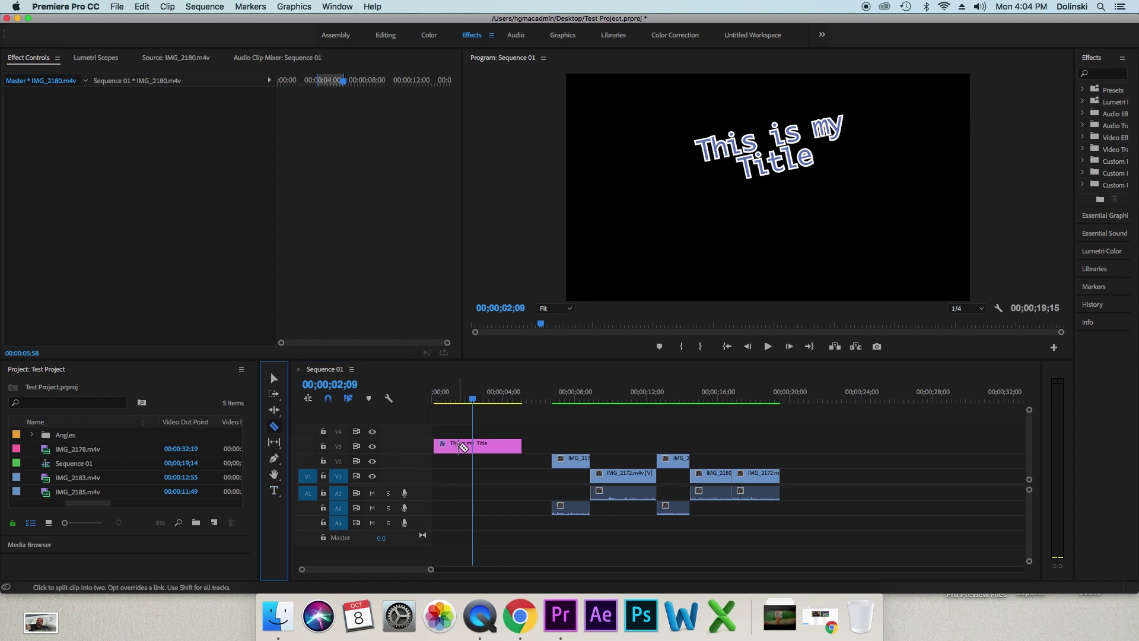
pyautogui.click(460, 446)
pyautogui.click(506, 446)
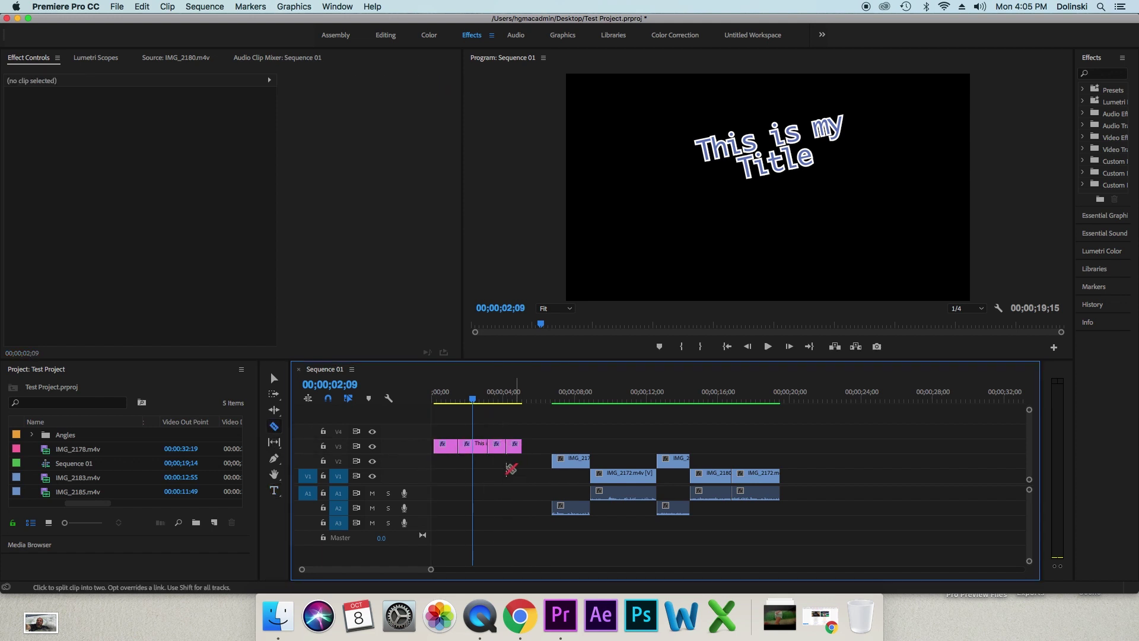
pyautogui.click(275, 378)
# - Select the IMG_2172 clip on V2 and move the playhead into the riding shots
pyautogui.click(570, 395)
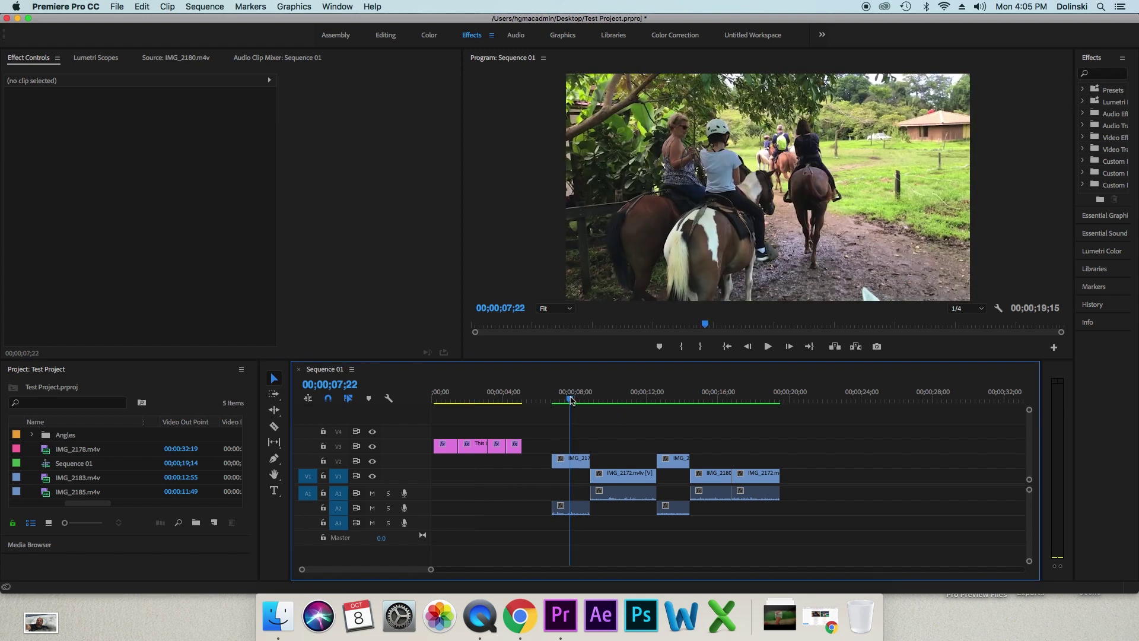
pyautogui.click(570, 465)
pyautogui.moveTo(618, 396); pyautogui.dragTo(670, 398)
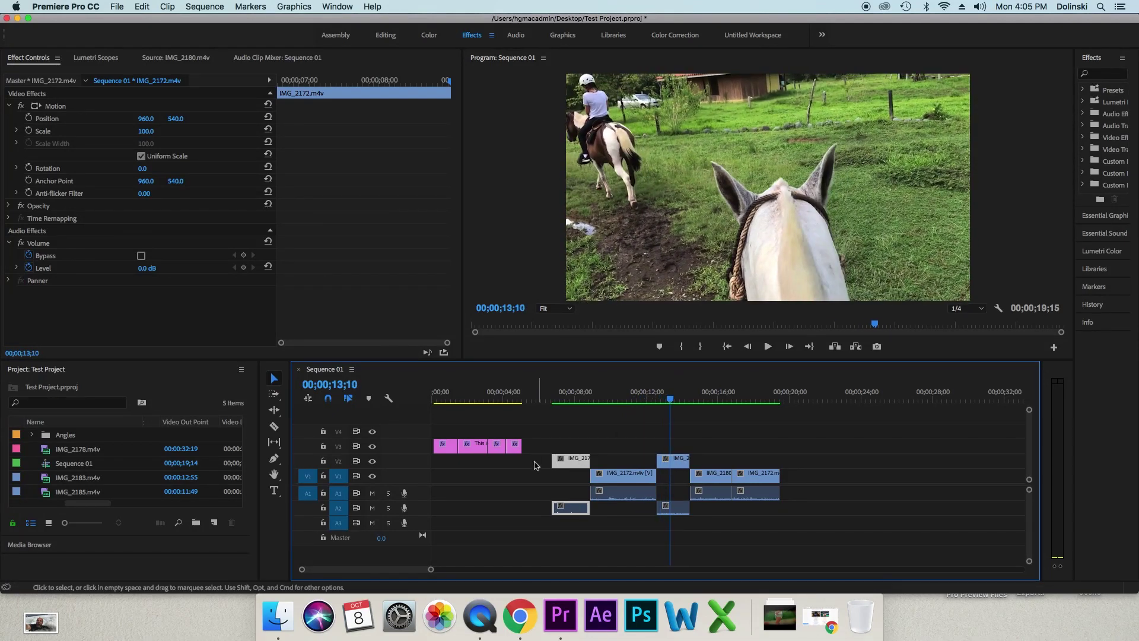
# - Place a copy of the title piece on V3 near 12;18 and trim it to the shot
pyautogui.click(514, 451)
pyautogui.moveTo(514, 451); pyautogui.dragTo(667, 452)
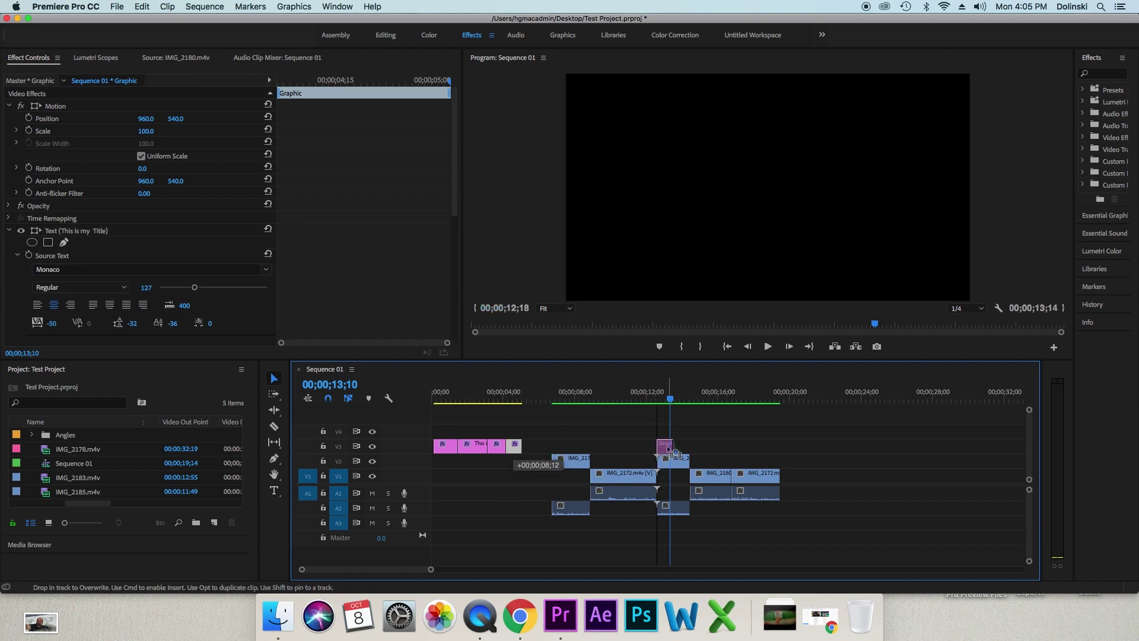
pyautogui.moveTo(668, 452); pyautogui.dragTo(689, 451)
pyautogui.moveTo(673, 399); pyautogui.dragTo(675, 401)
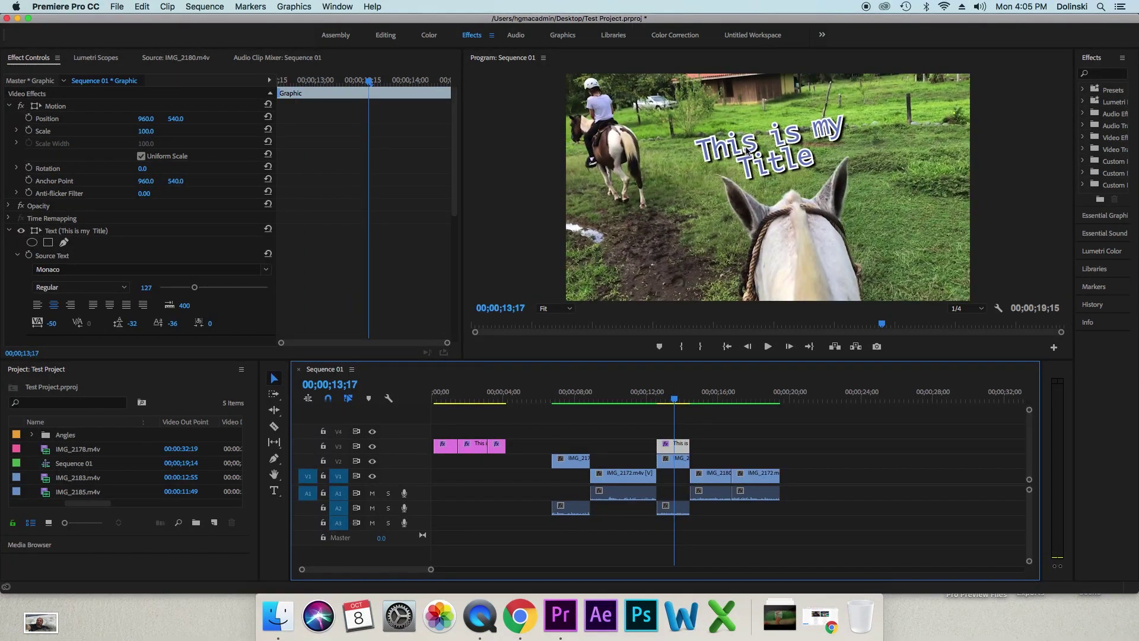
# - Replace the copied title's words with 'Over The Head'
pyautogui.doubleClick(680, 449)
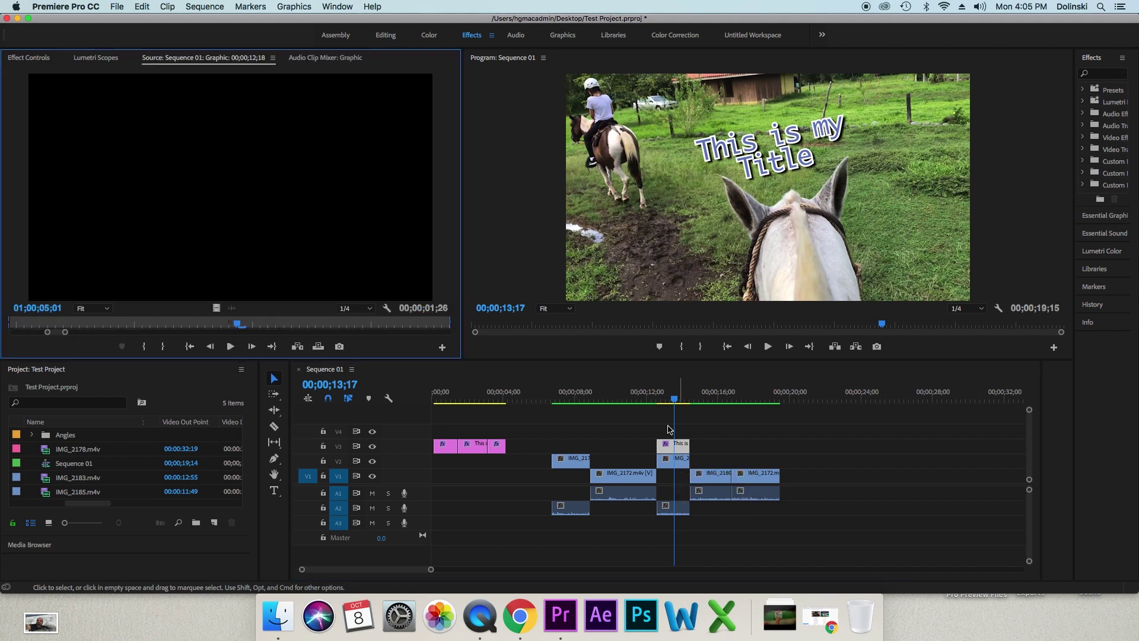
pyautogui.doubleClick(745, 144)
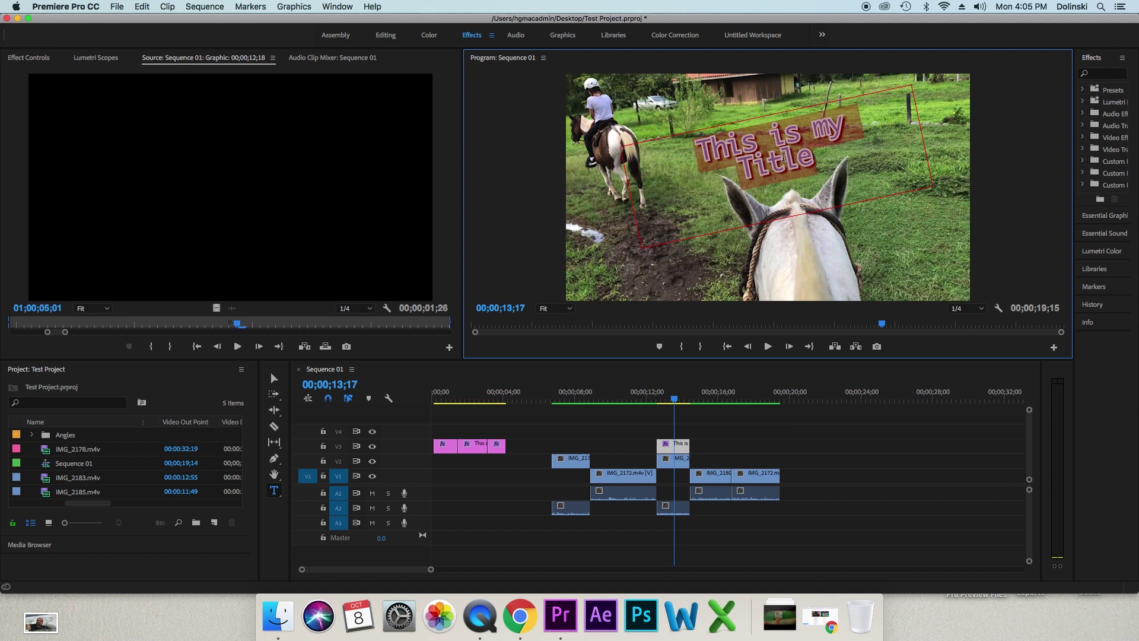
pyautogui.write('Over T')
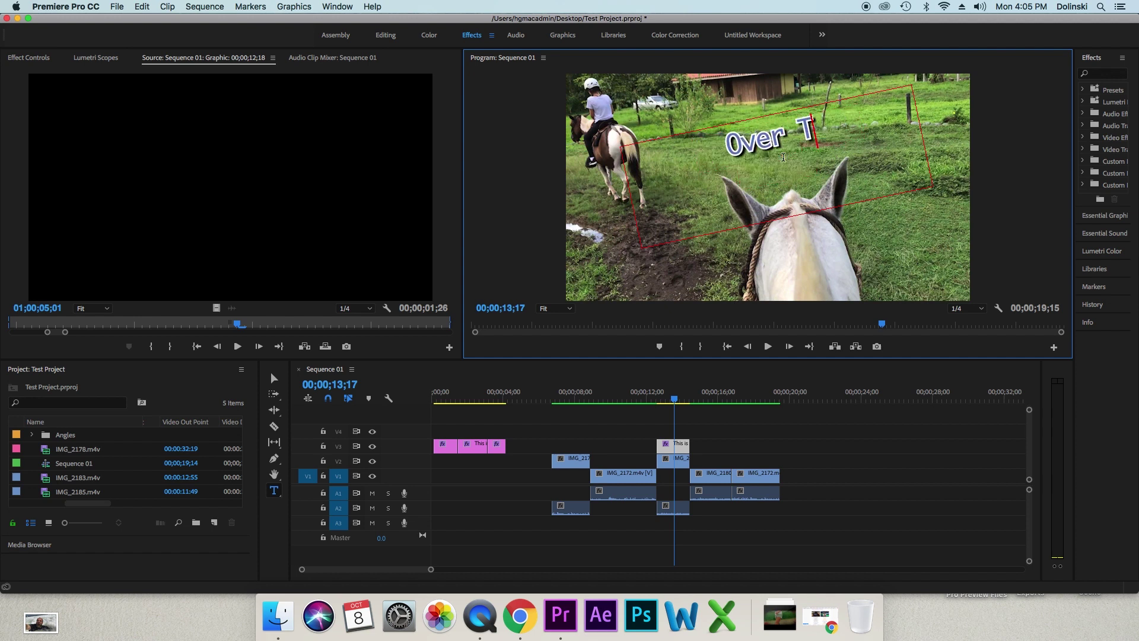
pyautogui.write('he Hea')
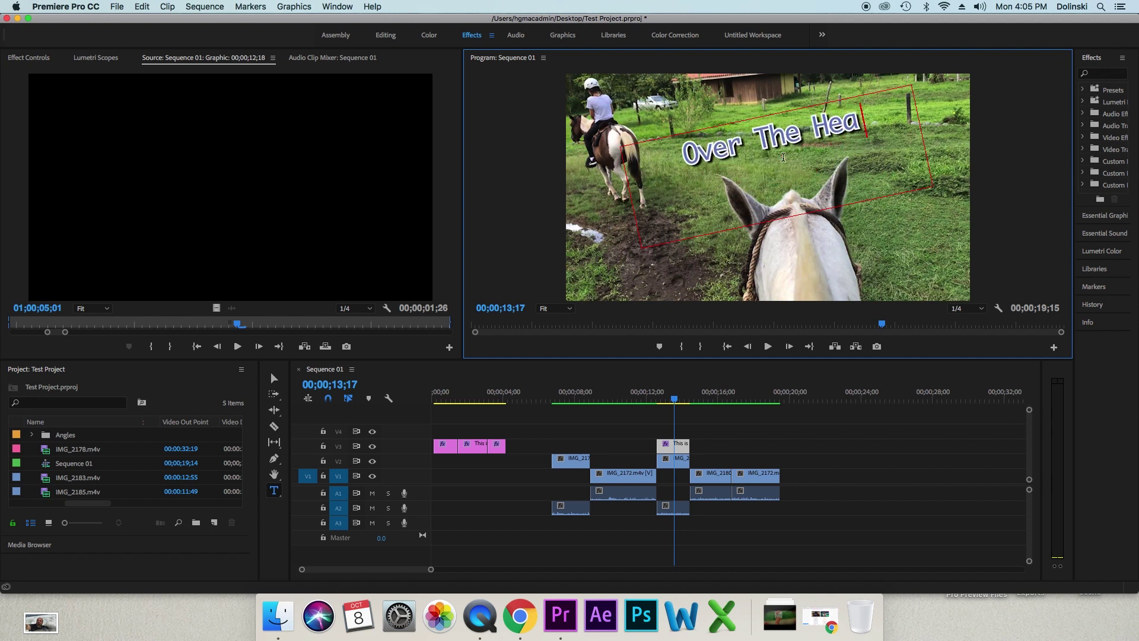
pyautogui.write('d')
pyautogui.click(674, 404)
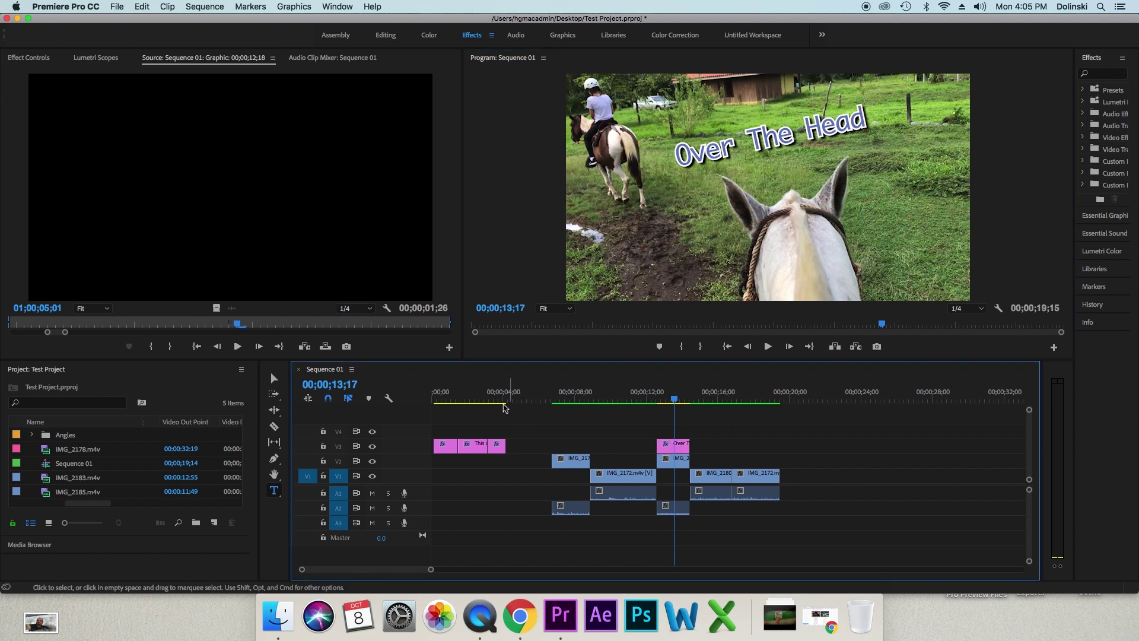
pyautogui.click(492, 402)
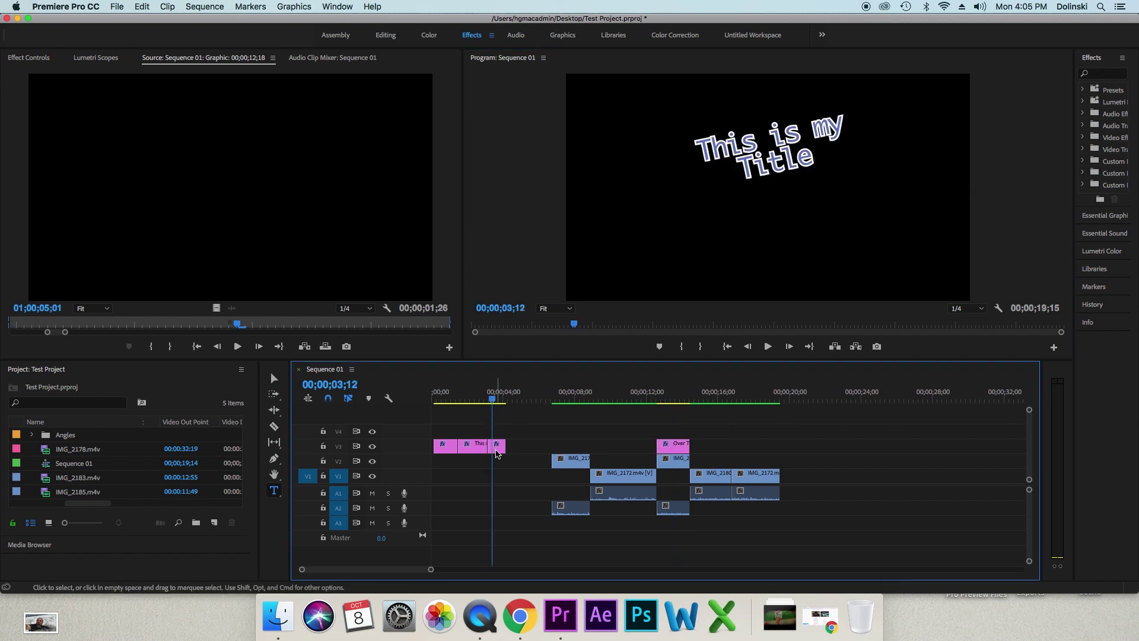
# - Move two title clips beside Over The Head and lengthen the last to cover the final shot
pyautogui.moveTo(497, 453)
pyautogui.mouseDown()
pyautogui.moveTo(649, 446)
pyautogui.moveTo(594, 446)
pyautogui.mouseUp()
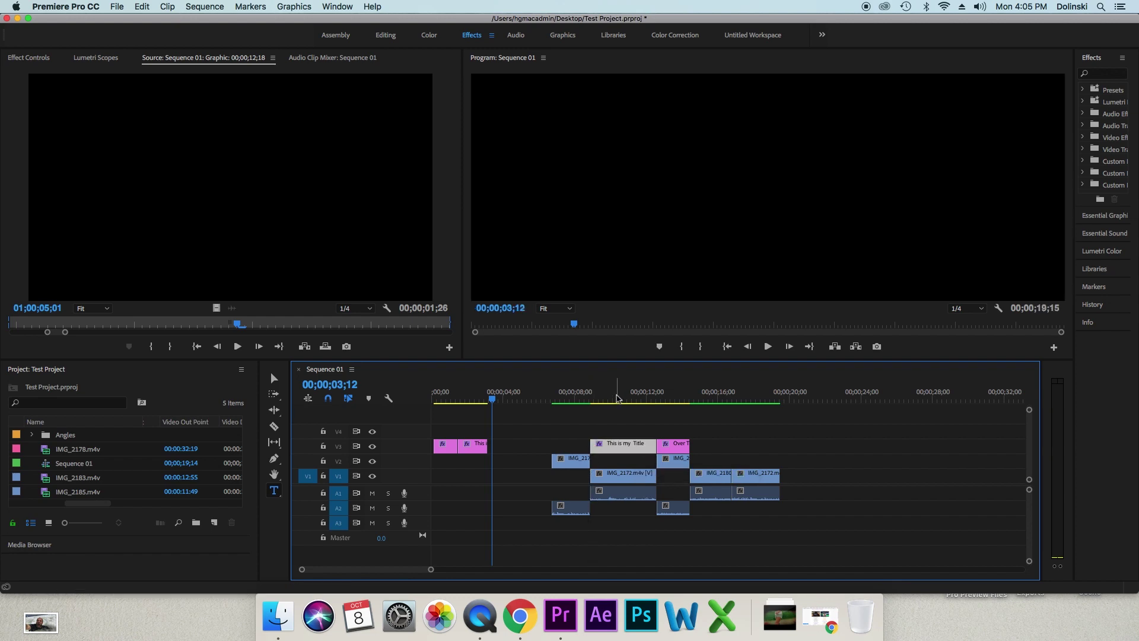
pyautogui.click(615, 397)
pyautogui.click(623, 398)
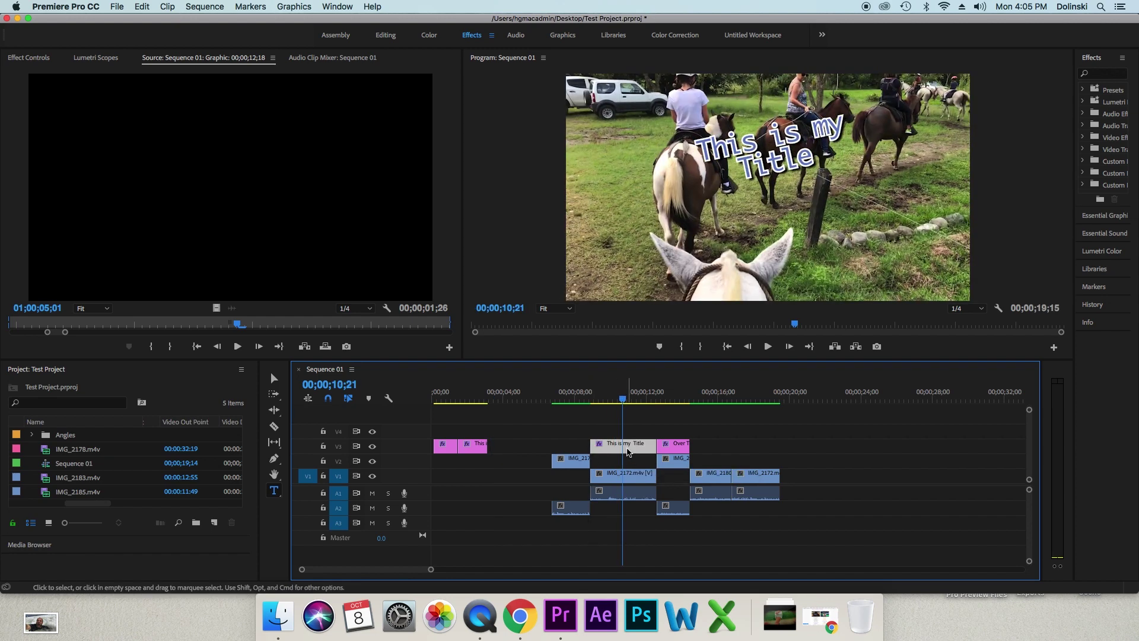
pyautogui.moveTo(479, 449); pyautogui.dragTo(712, 446)
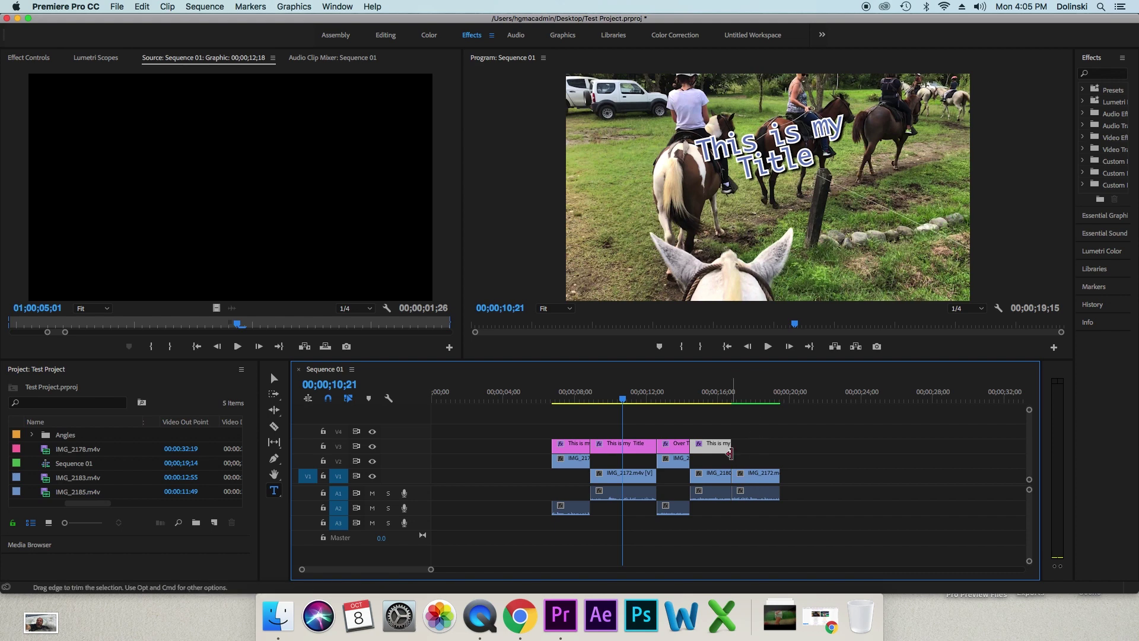
pyautogui.moveTo(731, 447); pyautogui.dragTo(779, 446)
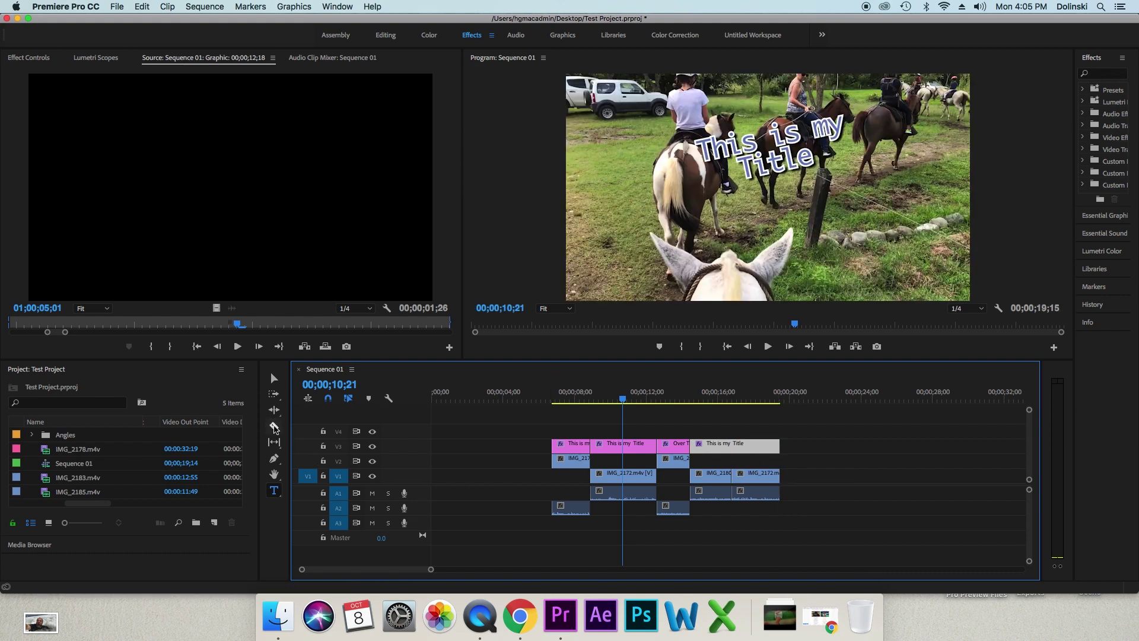
# - Split the last title clip in two with the Razor tool, then review the titled shots
pyautogui.click(274, 426)
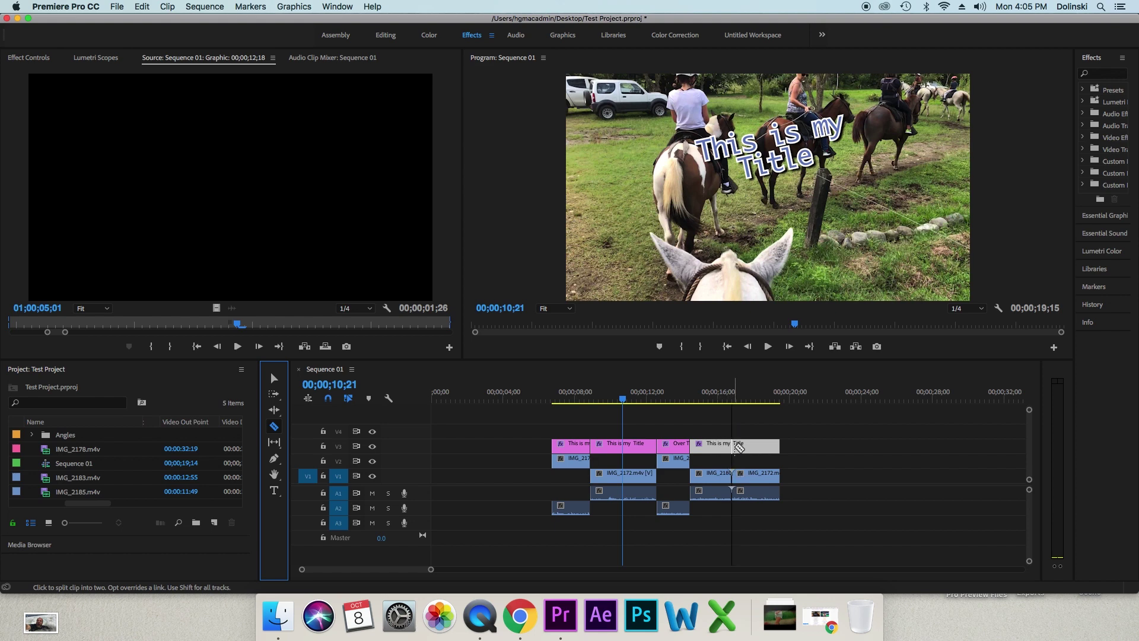
pyautogui.click(734, 446)
pyautogui.press('v')
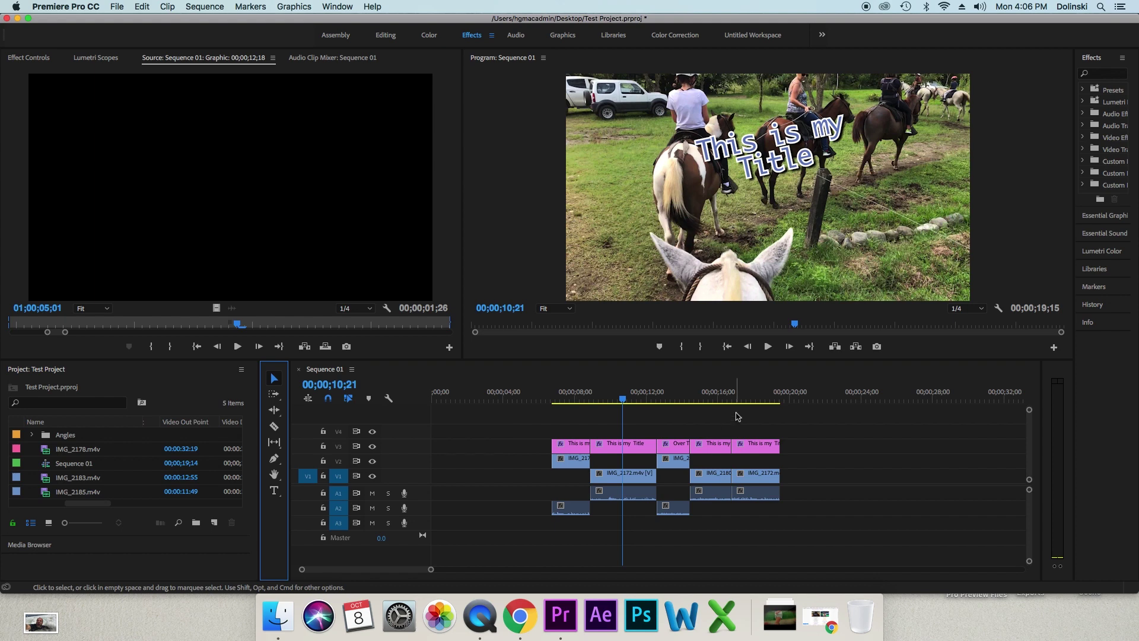
pyautogui.click(743, 396)
pyautogui.moveTo(709, 397); pyautogui.dragTo(595, 397)
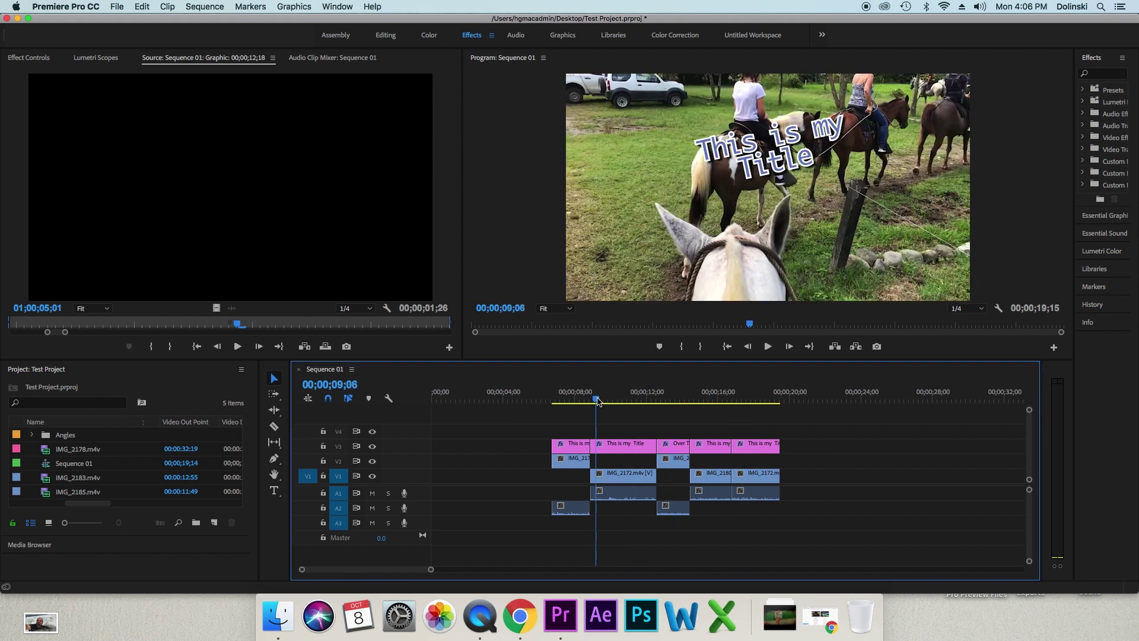
pyautogui.click(613, 398)
pyautogui.click(764, 134)
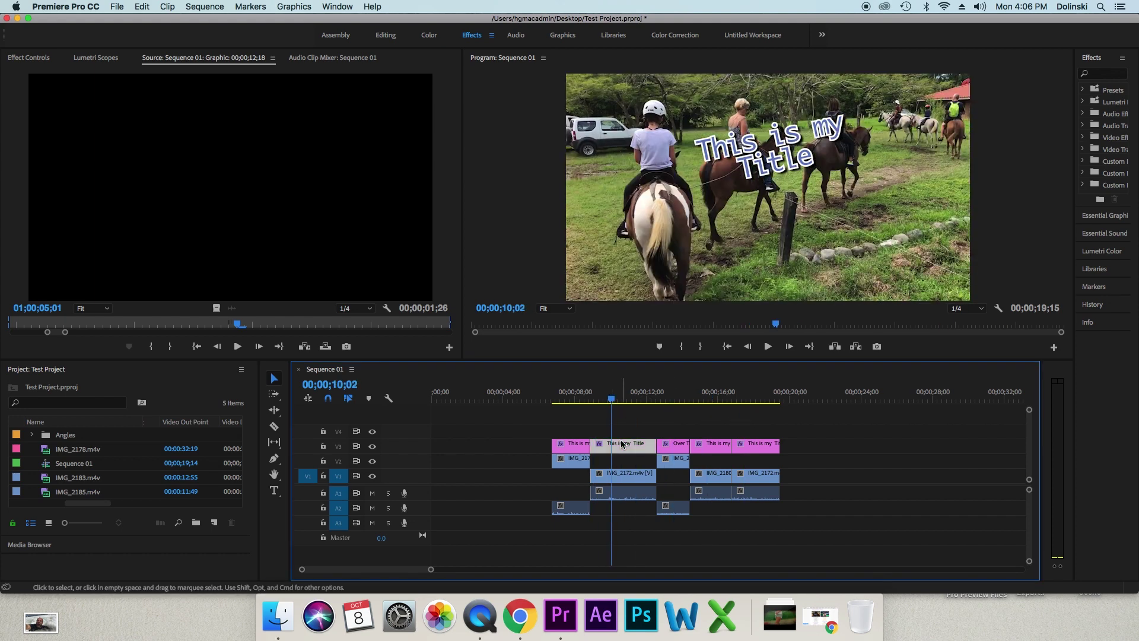
# - Reduce the Over The Head title's font size to 86 in Effect Controls
pyautogui.click(669, 398)
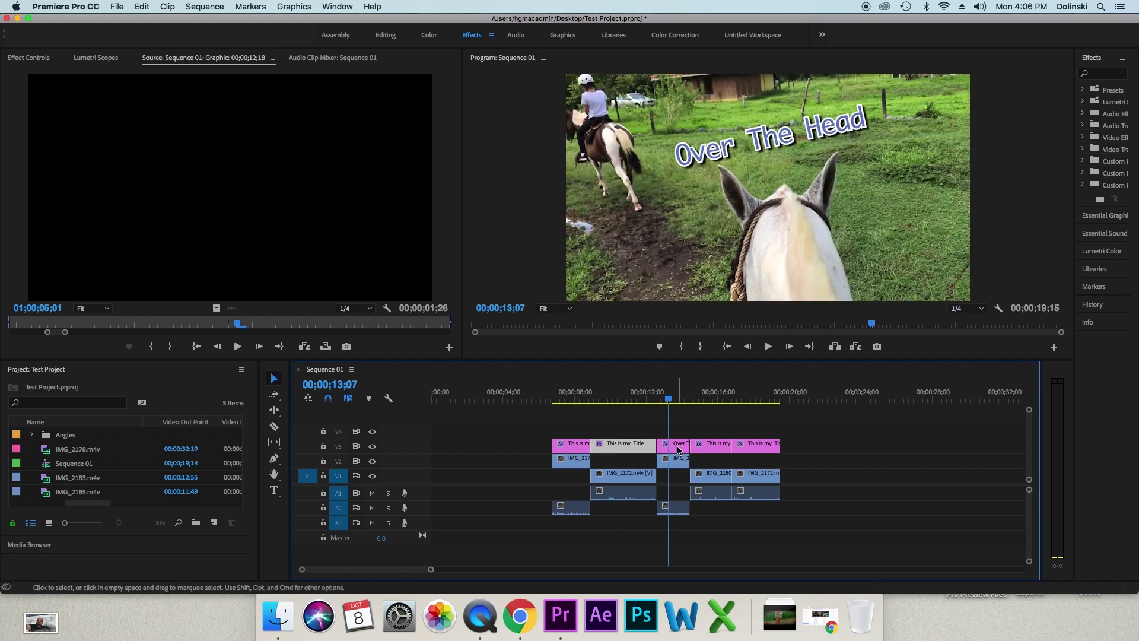
pyautogui.click(678, 450)
pyautogui.click(27, 59)
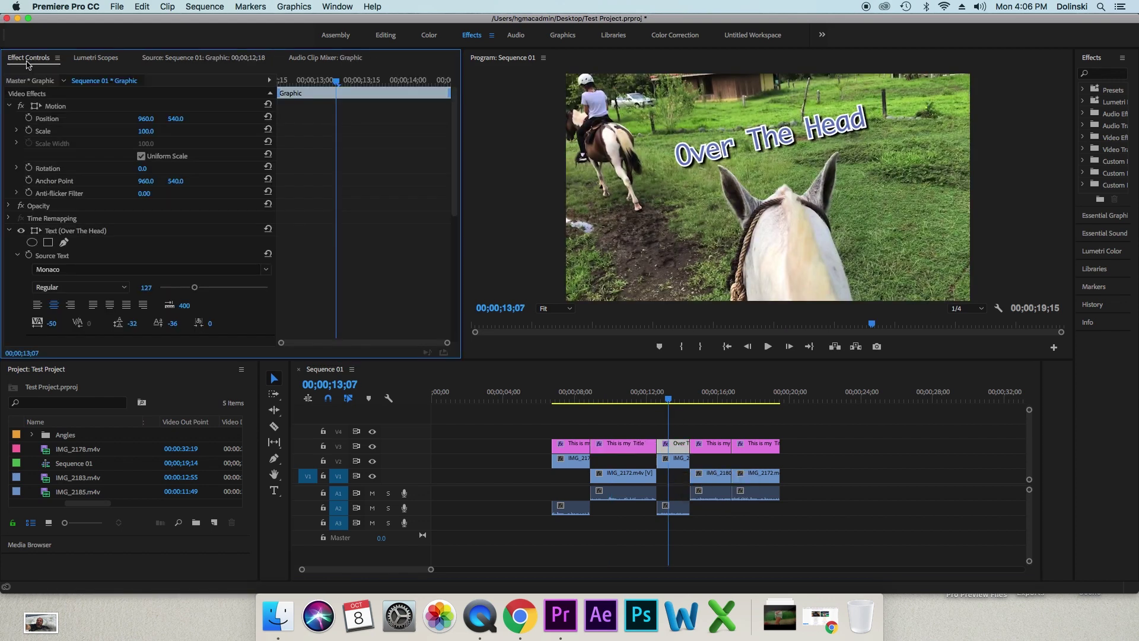
pyautogui.scroll(-3, 343, 234)
pyautogui.scroll(-4, 343, 235)
pyautogui.scroll(-3, 343, 234)
pyautogui.scroll(2, 375, 288)
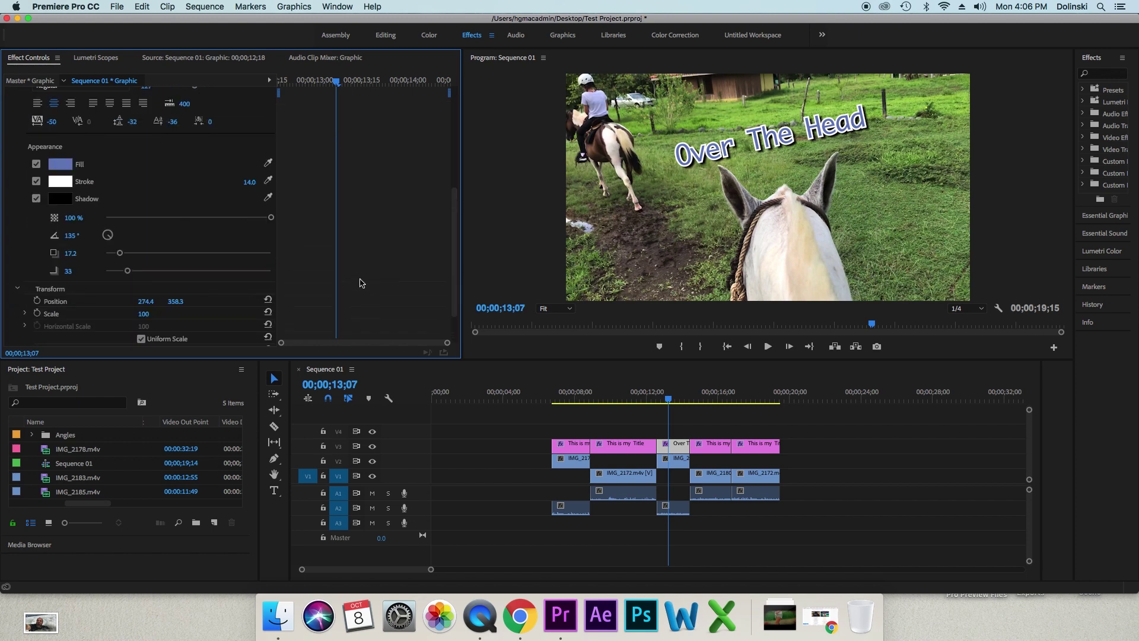
pyautogui.scroll(2, 89, 166)
pyautogui.scroll(6, 119, 166)
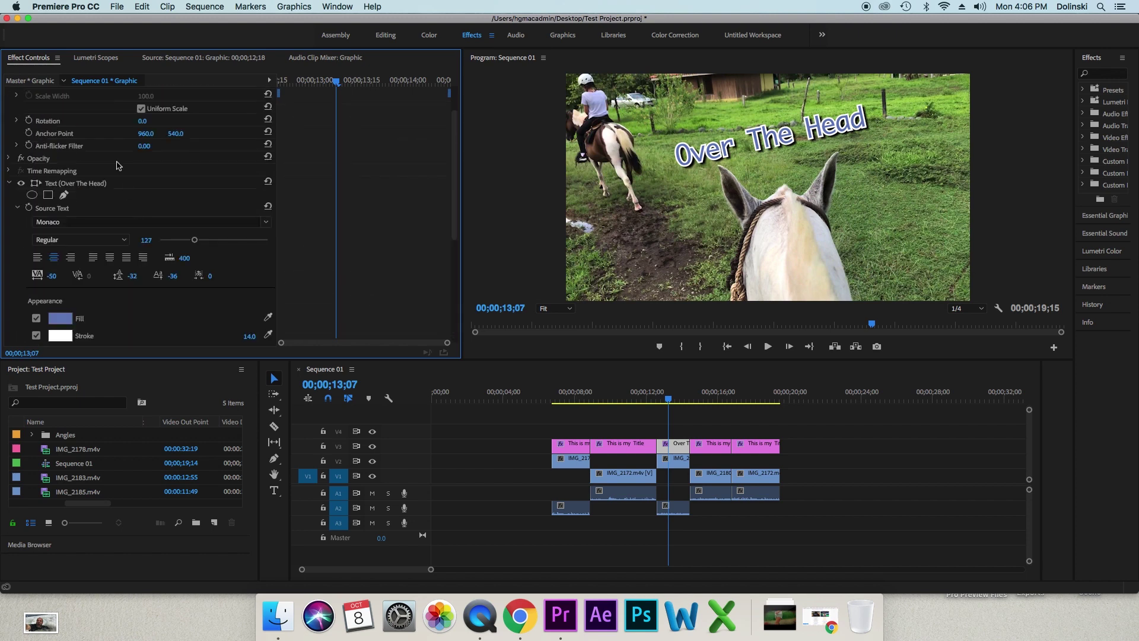
pyautogui.moveTo(195, 241); pyautogui.dragTo(184, 240)
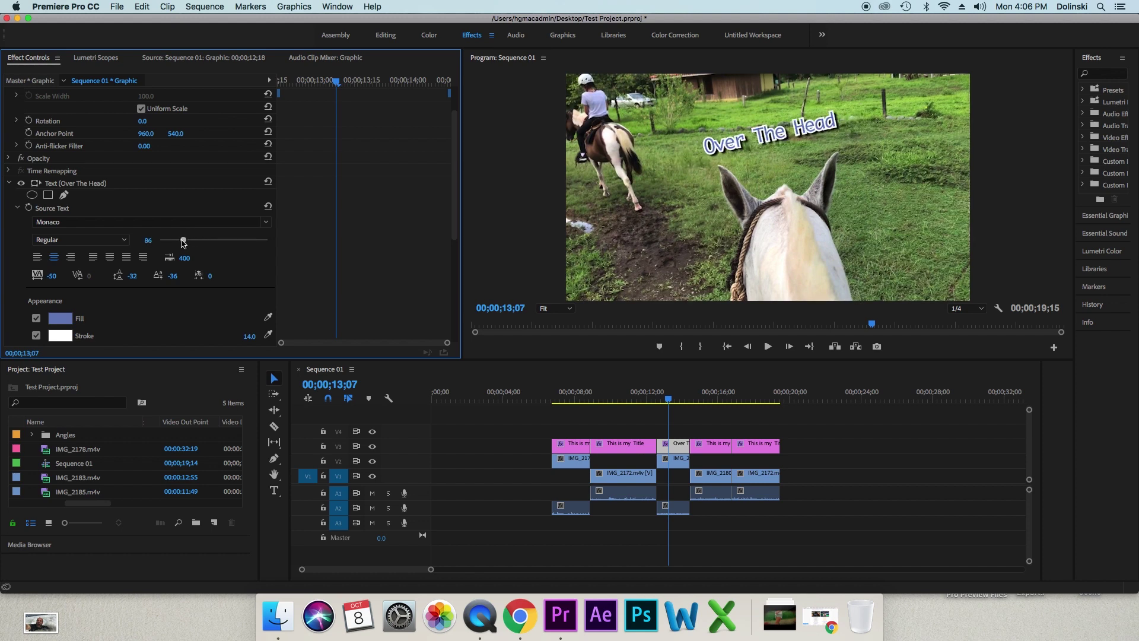
# - Shift Over The Head to Position X -60.6 and rotate it 24°, then preview it
pyautogui.scroll(-6, 364, 282)
pyautogui.scroll(-2, 160, 273)
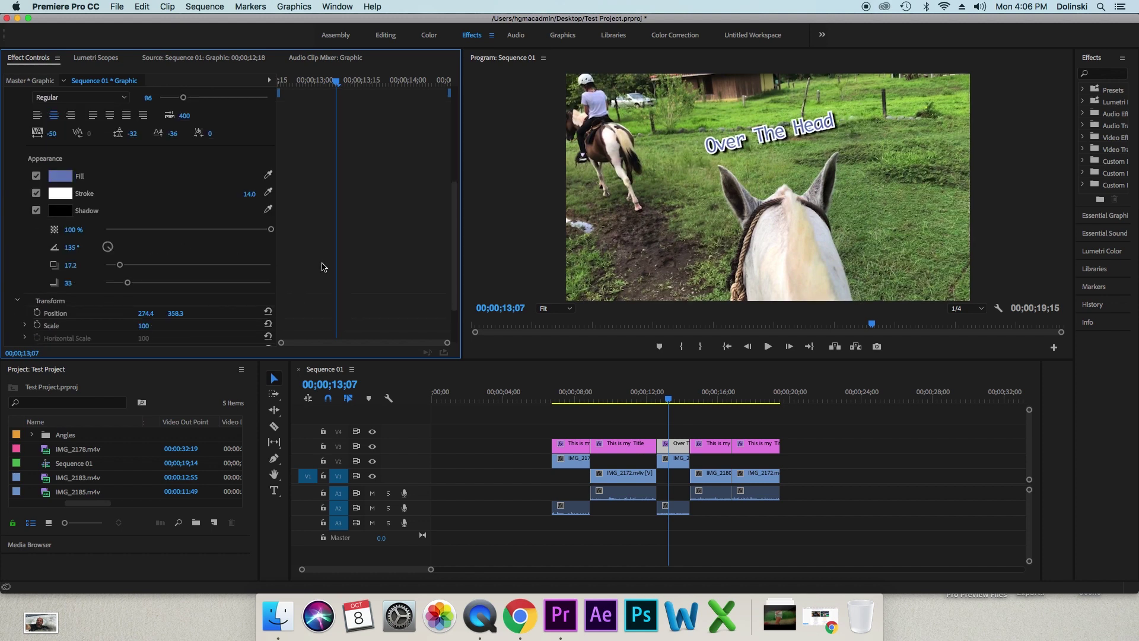
pyautogui.scroll(-1, 178, 284)
pyautogui.moveTo(145, 265); pyautogui.dragTo(95, 265)
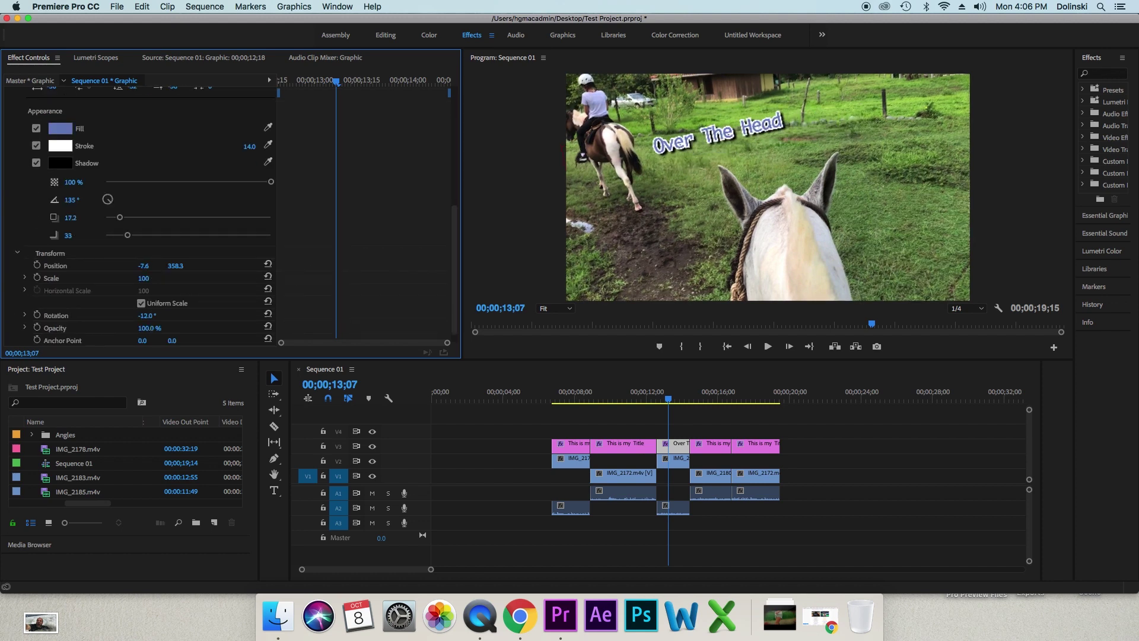
pyautogui.moveTo(146, 315); pyautogui.dragTo(172, 315)
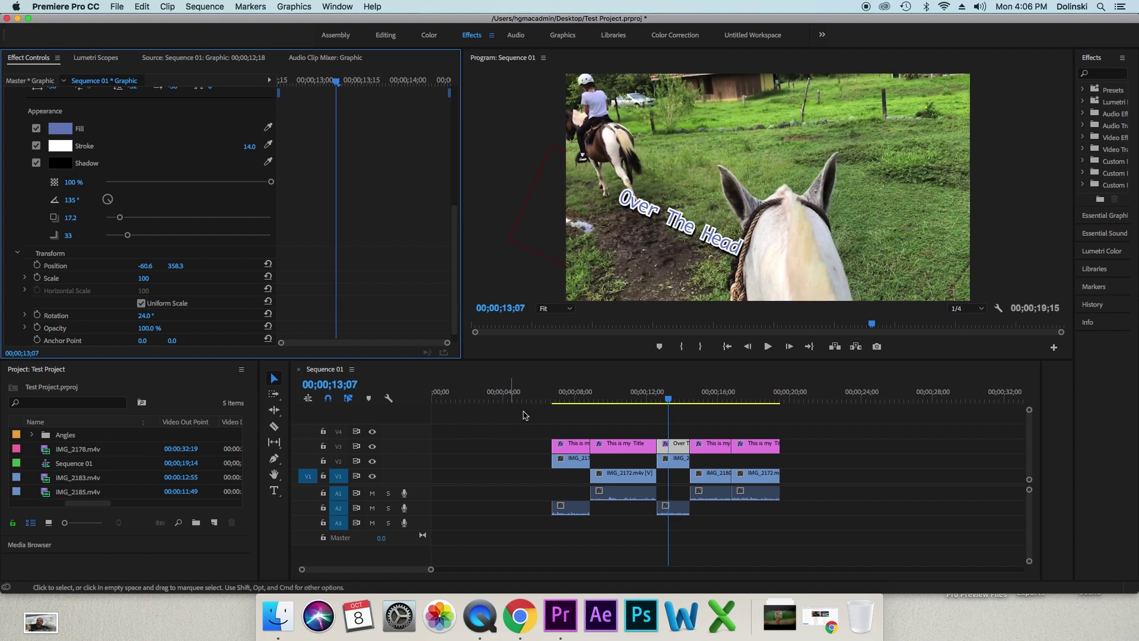
pyautogui.click(658, 398)
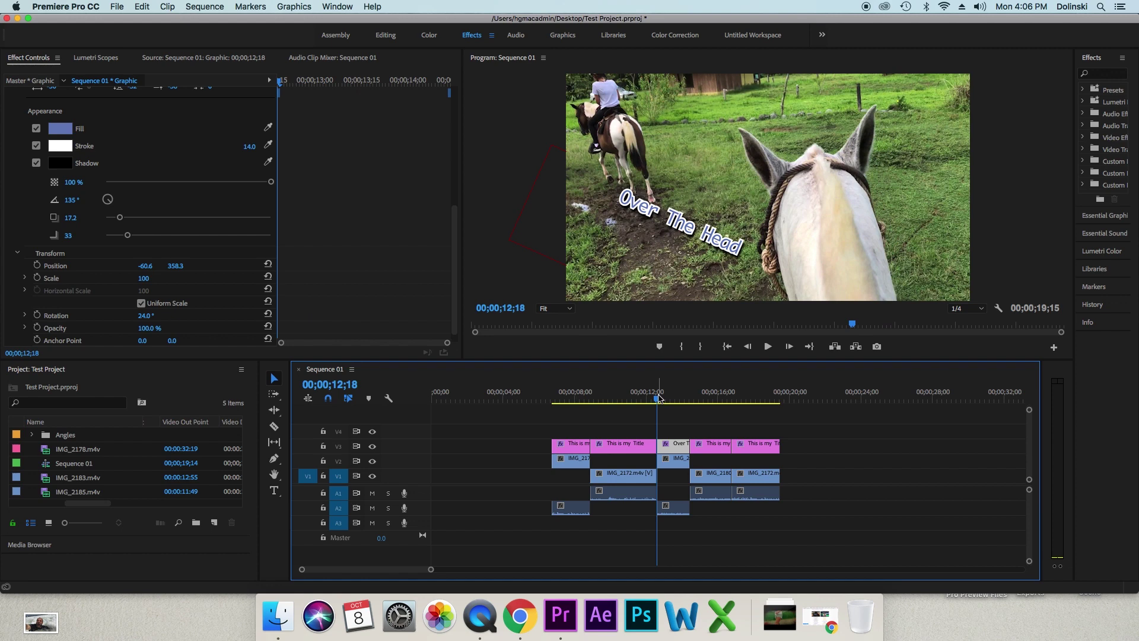
pyautogui.moveTo(660, 398)
pyautogui.mouseDown()
pyautogui.moveTo(723, 399)
pyautogui.moveTo(711, 401)
pyautogui.mouseUp()
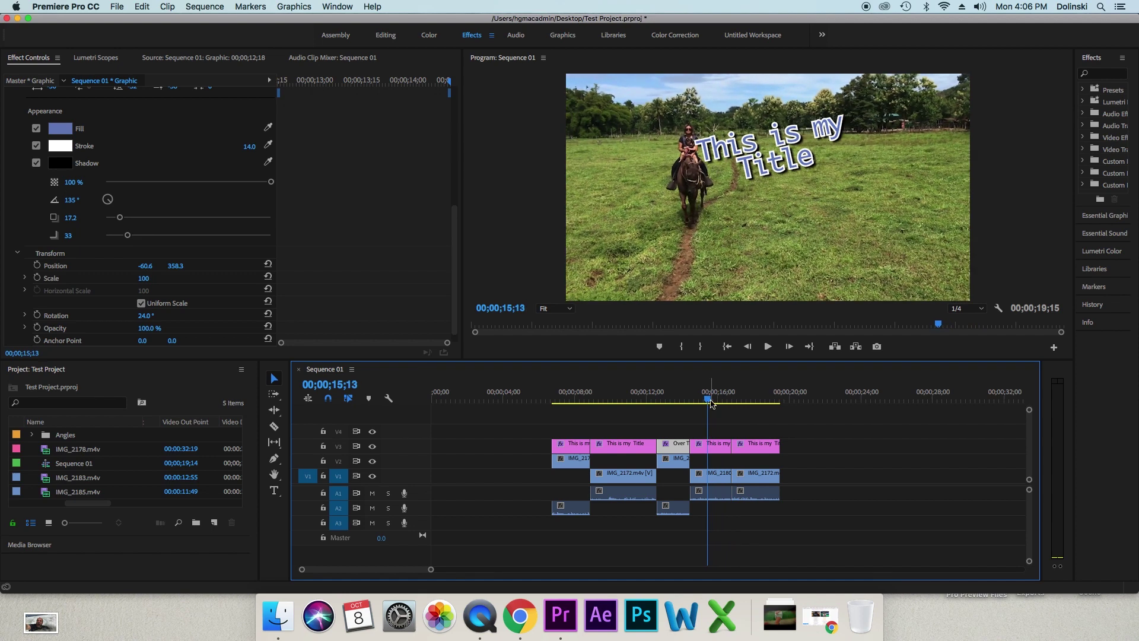
# - Move the title near 15 seconds lower right to Position 540.4, 595.3
pyautogui.click(712, 444)
pyautogui.scroll(-5, 409, 236)
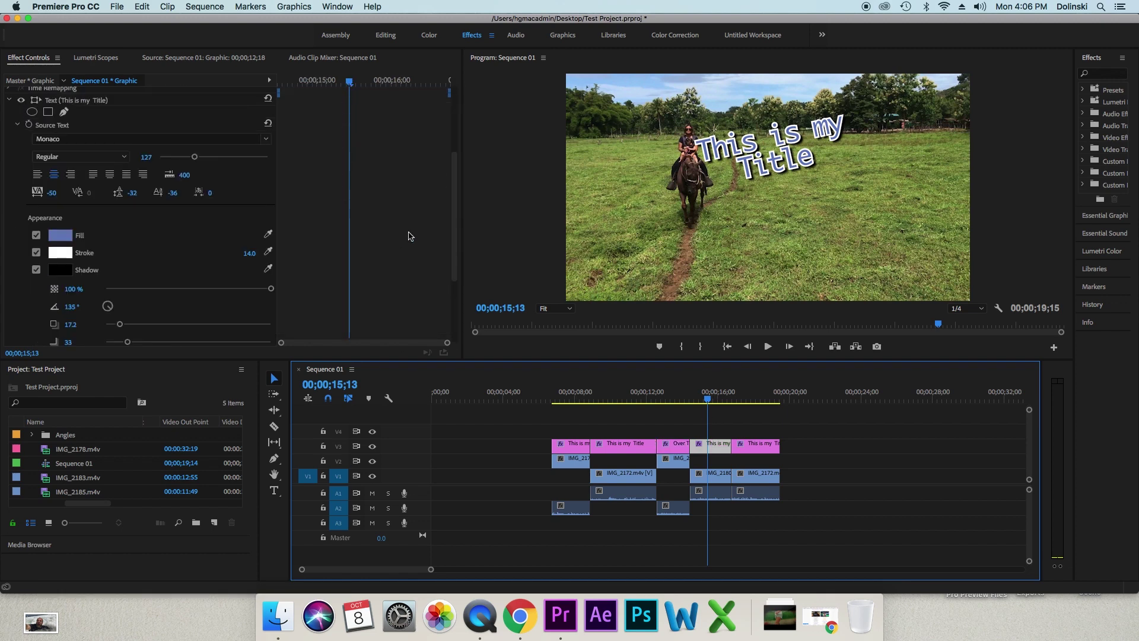
pyautogui.scroll(-4, 409, 236)
pyautogui.moveTo(146, 254); pyautogui.dragTo(227, 254)
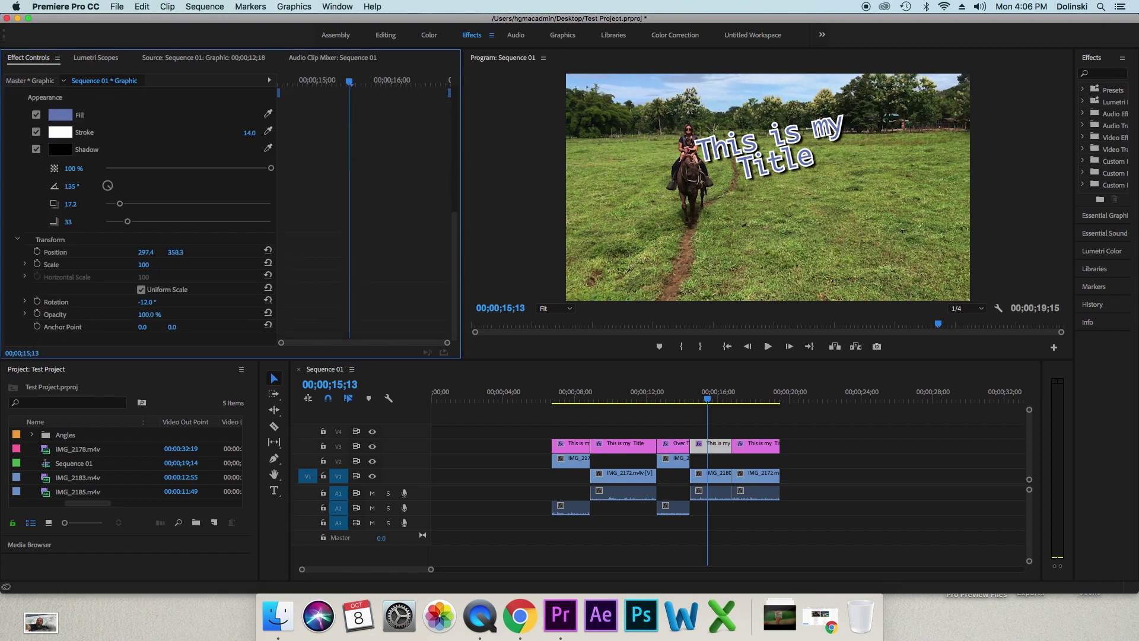
pyautogui.moveTo(146, 253); pyautogui.dragTo(225, 252)
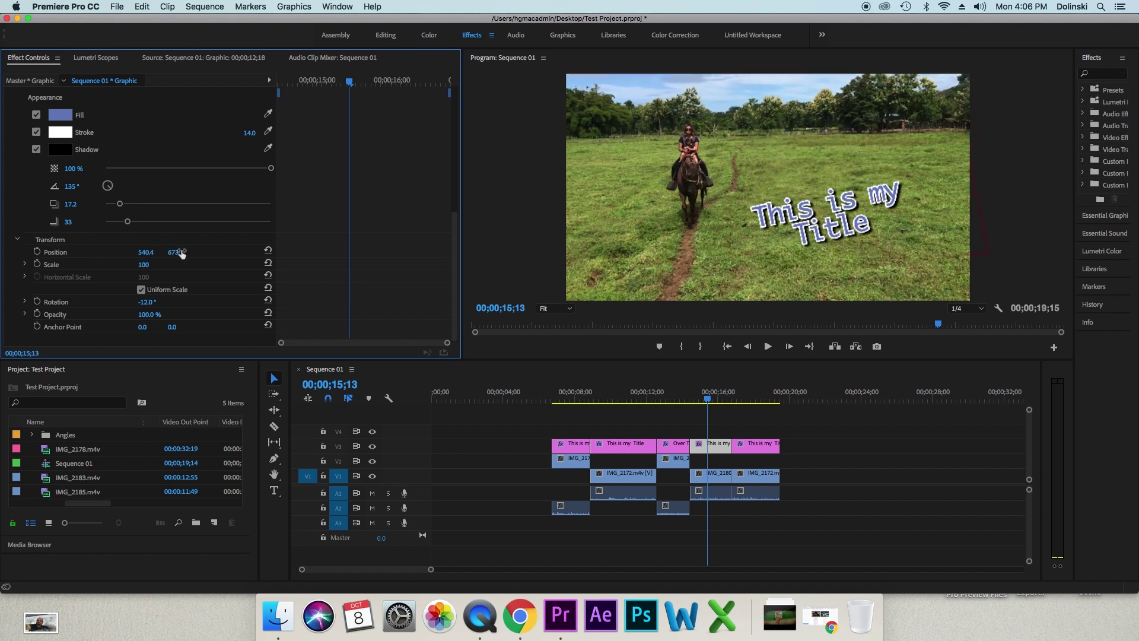
pyautogui.click(854, 485)
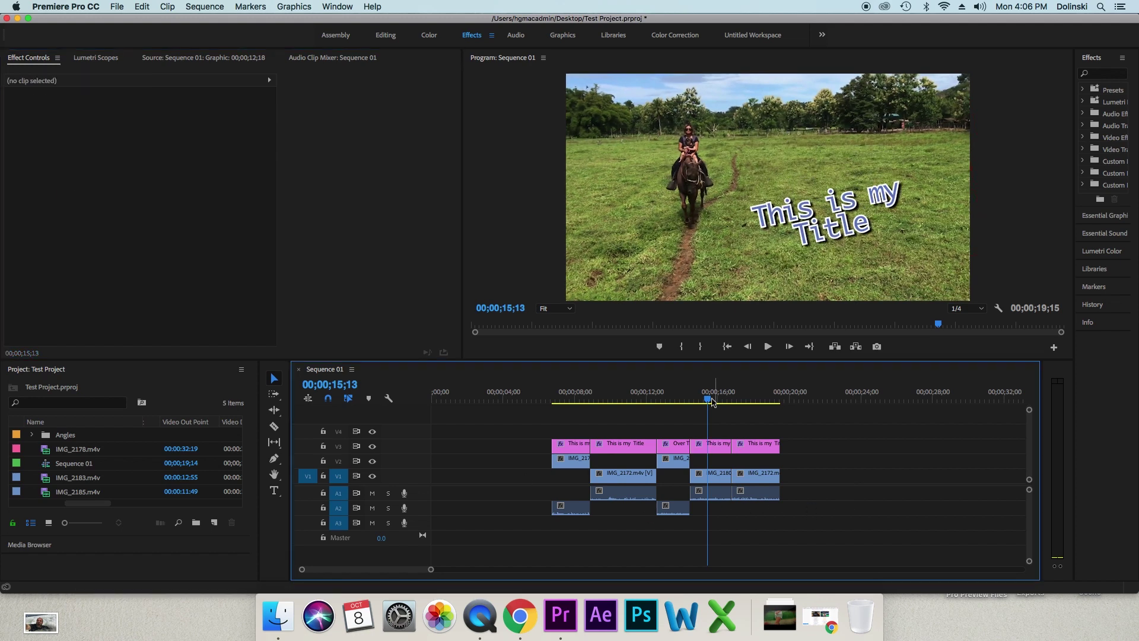
pyautogui.moveTo(713, 402); pyautogui.dragTo(588, 414)
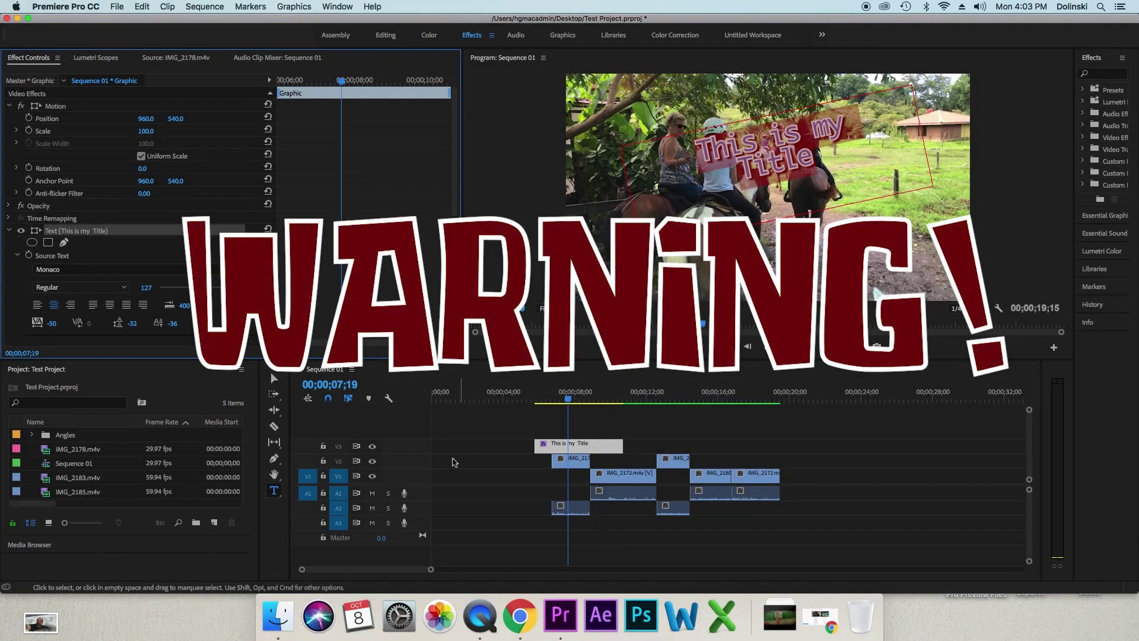
pyautogui.click(273, 495)
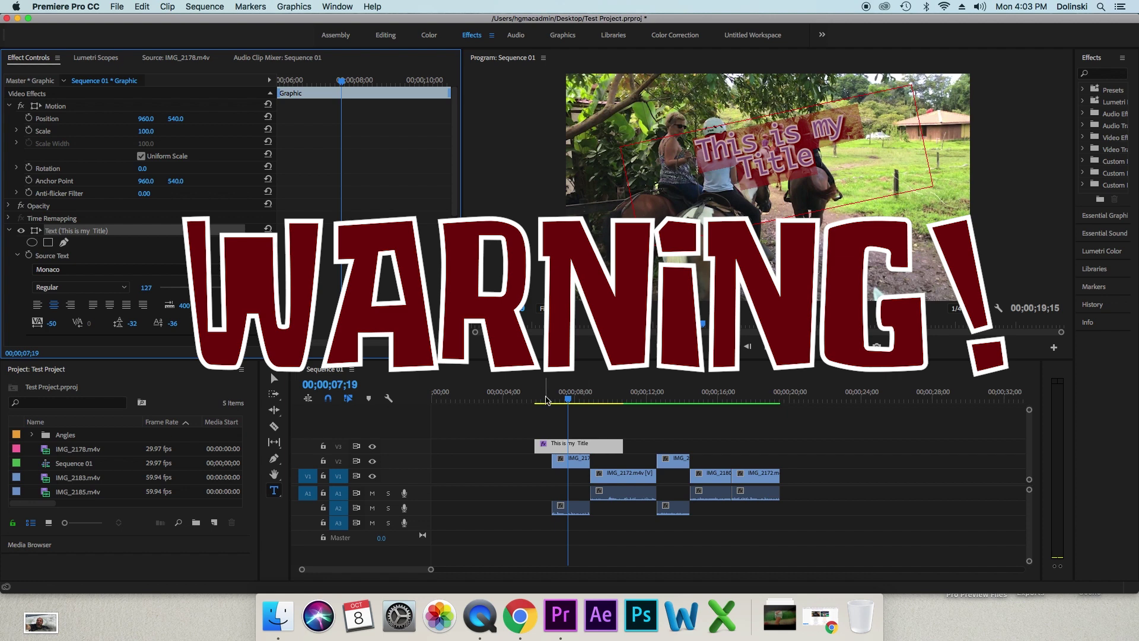
pyautogui.moveTo(581, 398); pyautogui.dragTo(577, 401)
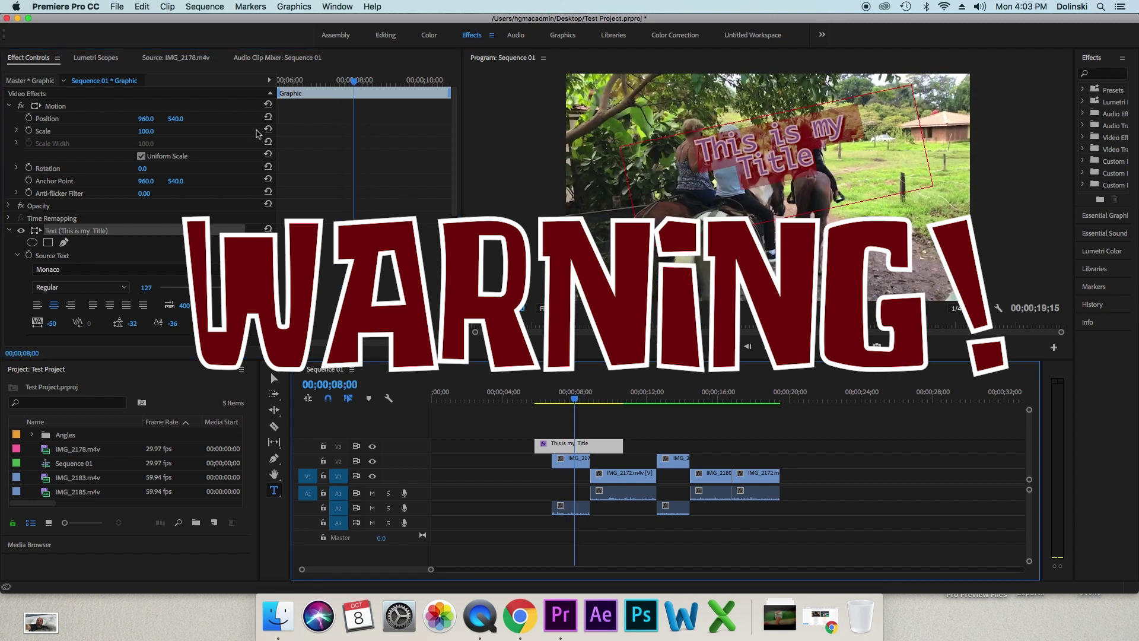